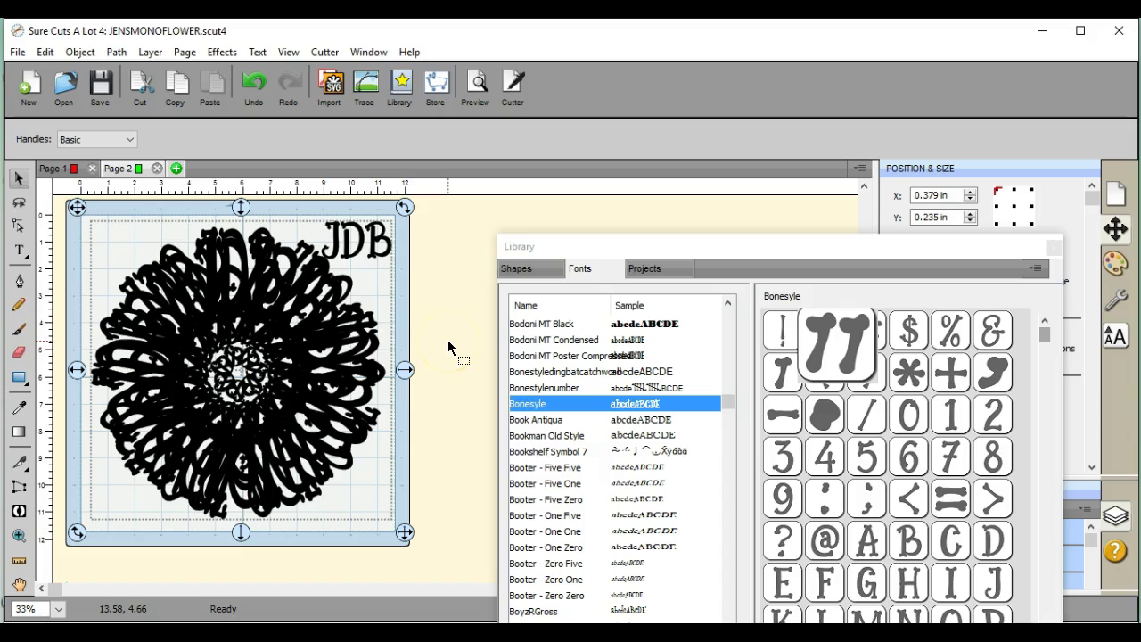
Move the JDB monogram off the flower and delete the finished flower from the page.
left_click(433, 246)
left_click_drag(361, 245, 438, 249)
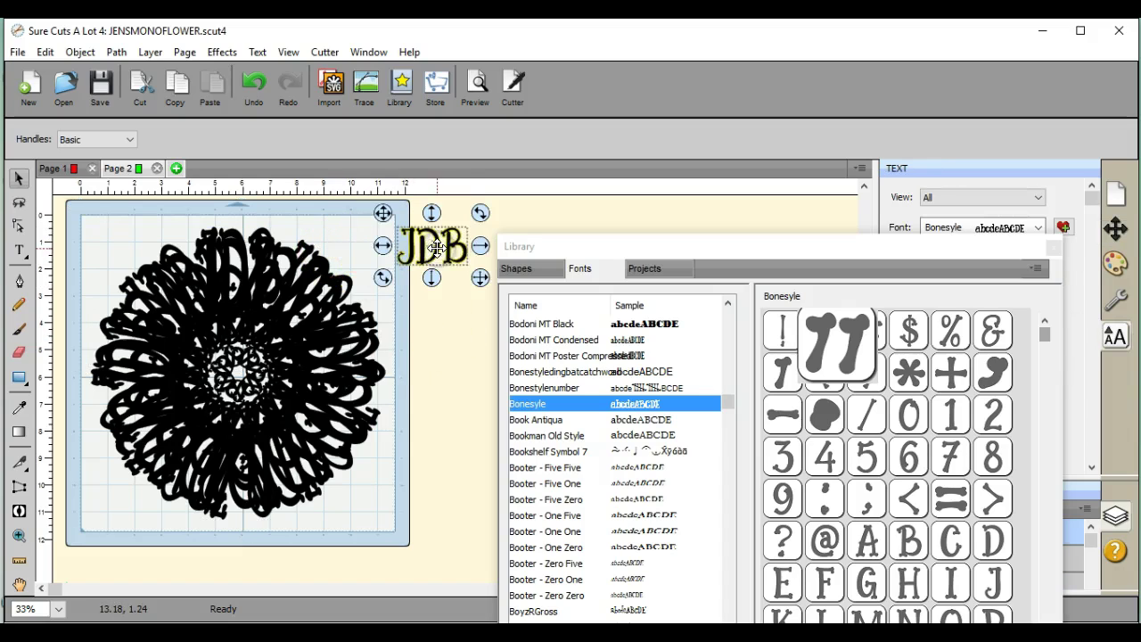
left_click_drag(71, 211, 412, 551)
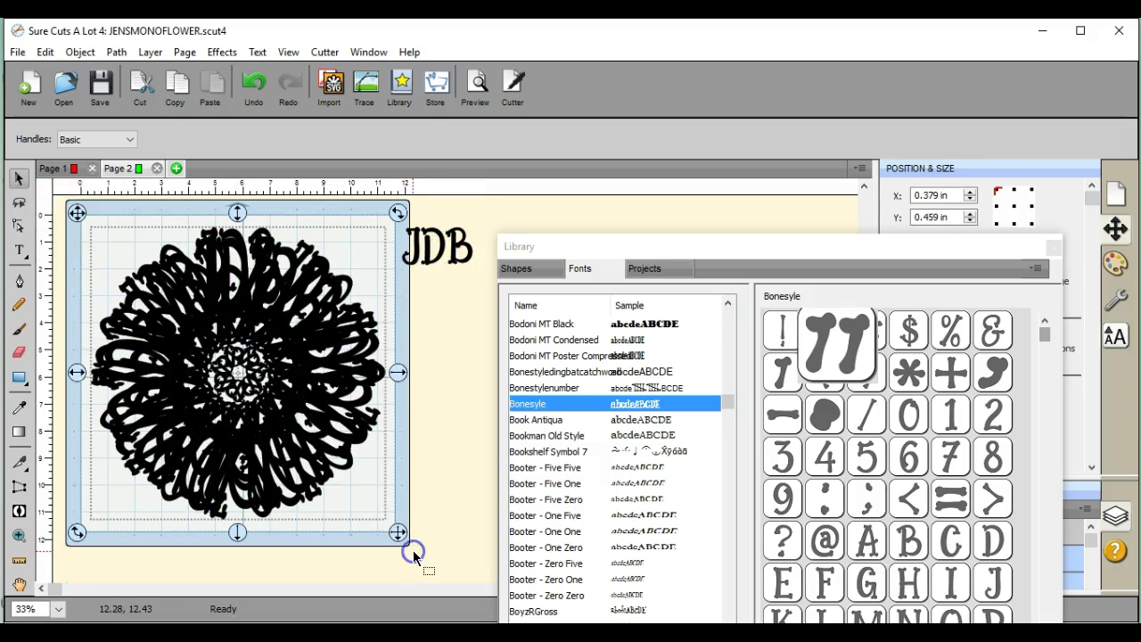
right_click(264, 410)
left_click(306, 243)
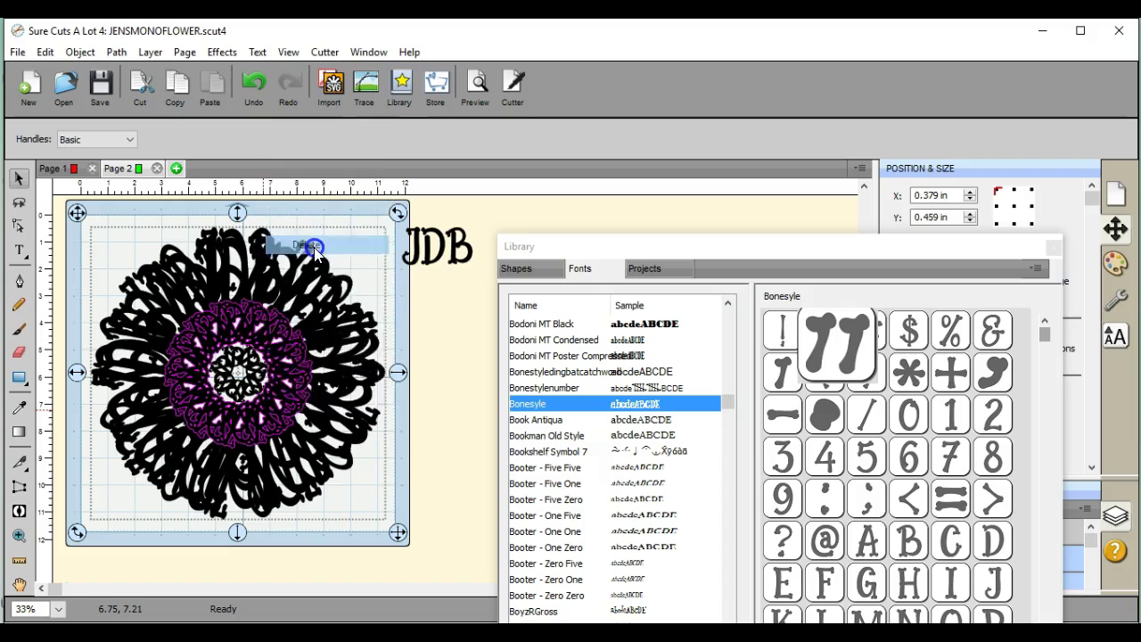
Place the JDB monogram in the mat's upper-left area and enlarge it to about 2.7 in high.
left_click(427, 244)
left_click_drag(427, 244, 148, 286)
left_click_drag(197, 246, 216, 245)
left_click_drag(158, 287, 158, 305)
Duplicate the monogram with four columns, one row and 0.200 in spacing.
left_click(77, 53)
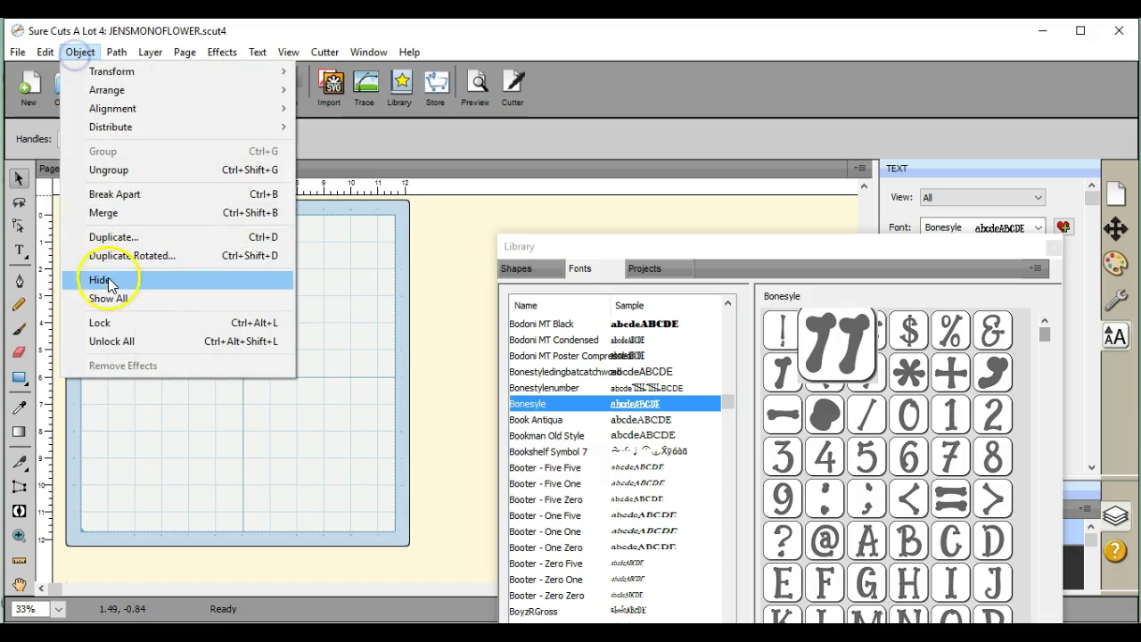
left_click(100, 237)
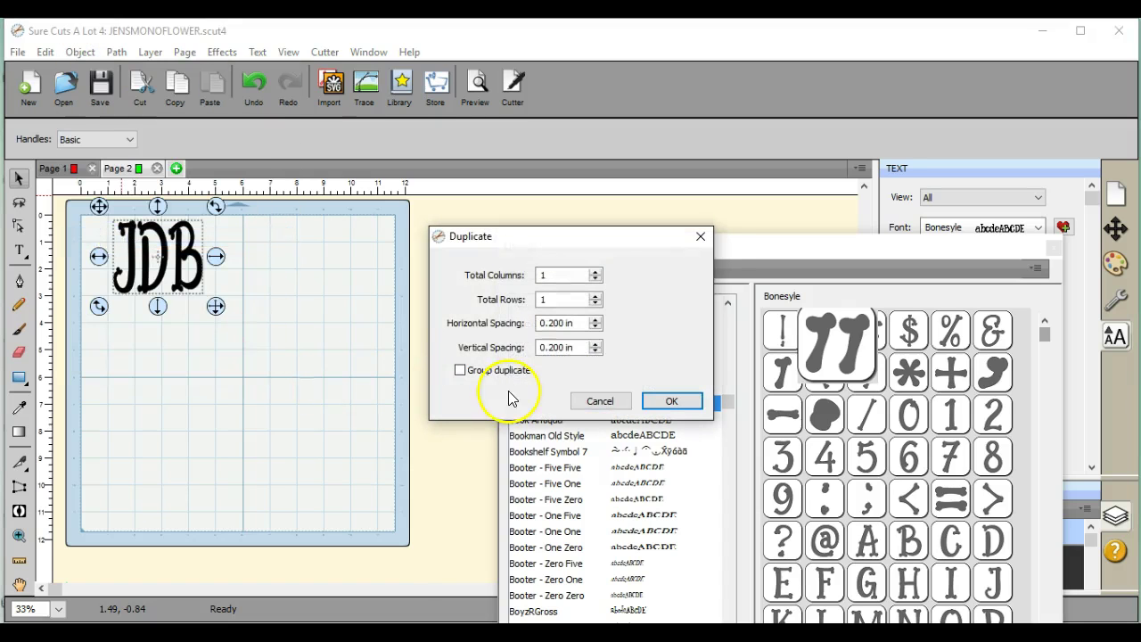
left_click(595, 273)
left_click(594, 273)
left_click(595, 273)
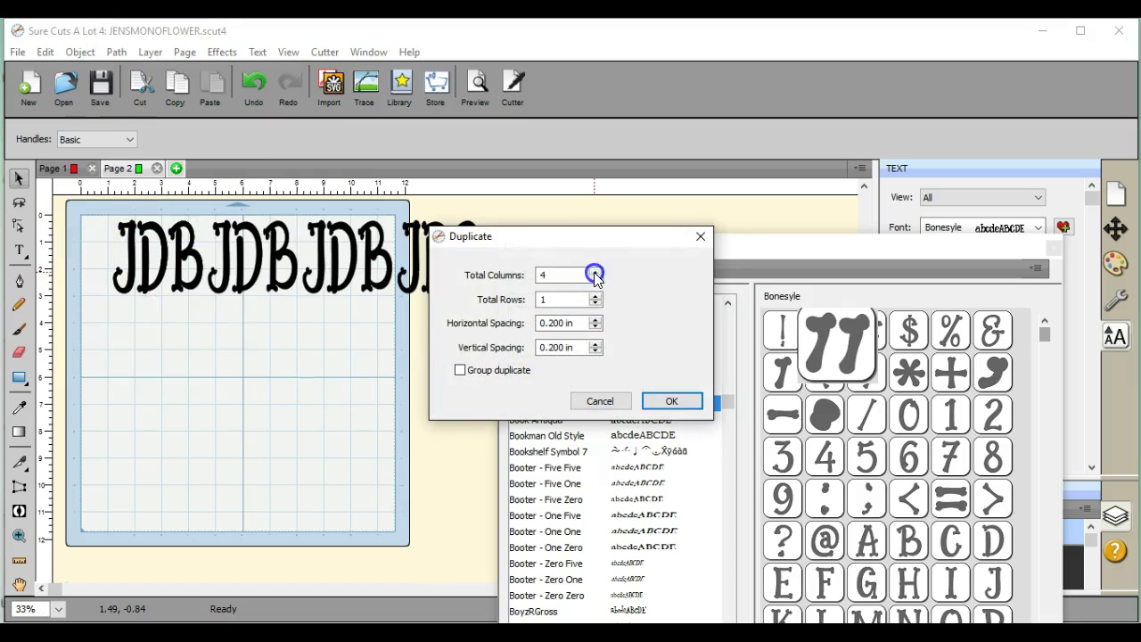
left_click(672, 401)
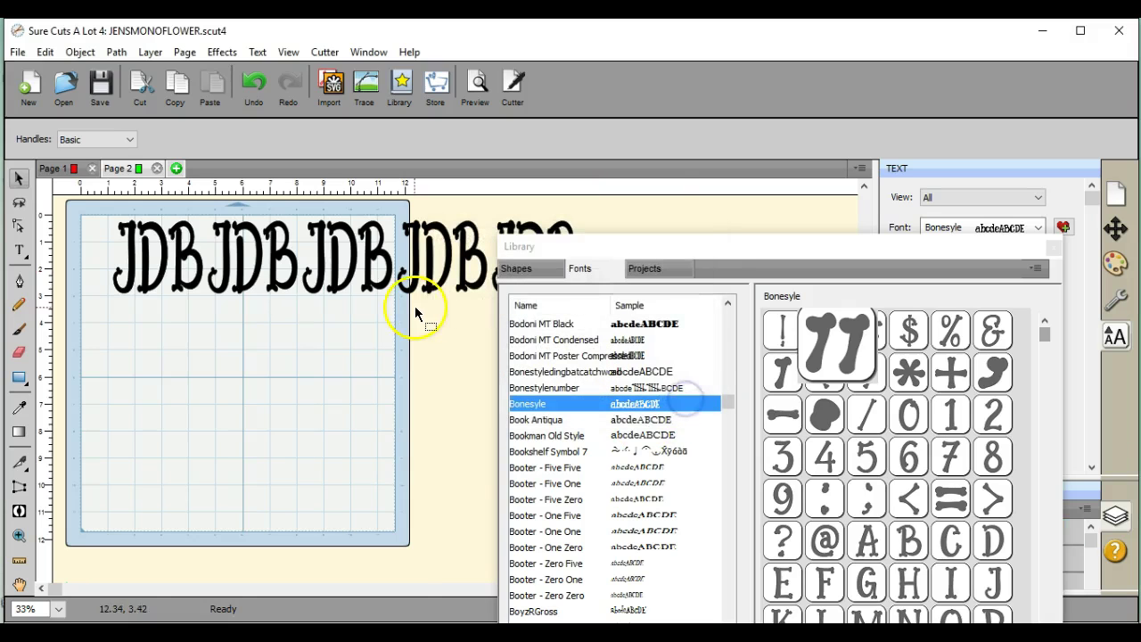
Close the Library and shrink the four duplicate monograms together to about 4.8 by 1.35 in, placing them just off the mat at X 12 in.
left_click_drag(204, 200, 624, 352)
left_click_drag(660, 247, 559, 478)
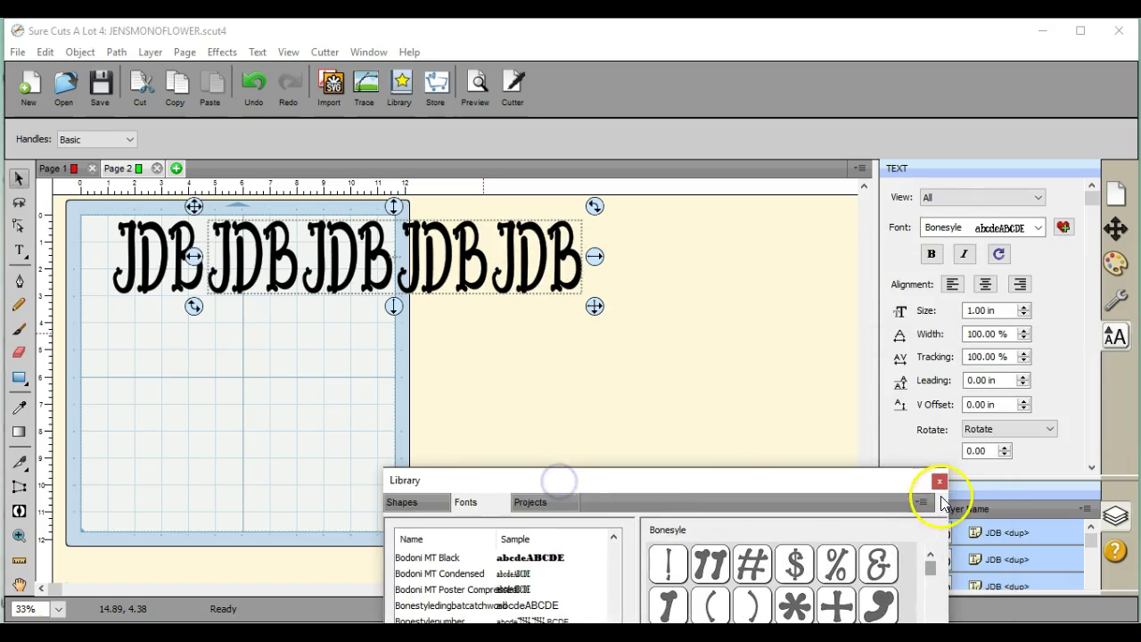
left_click(940, 483)
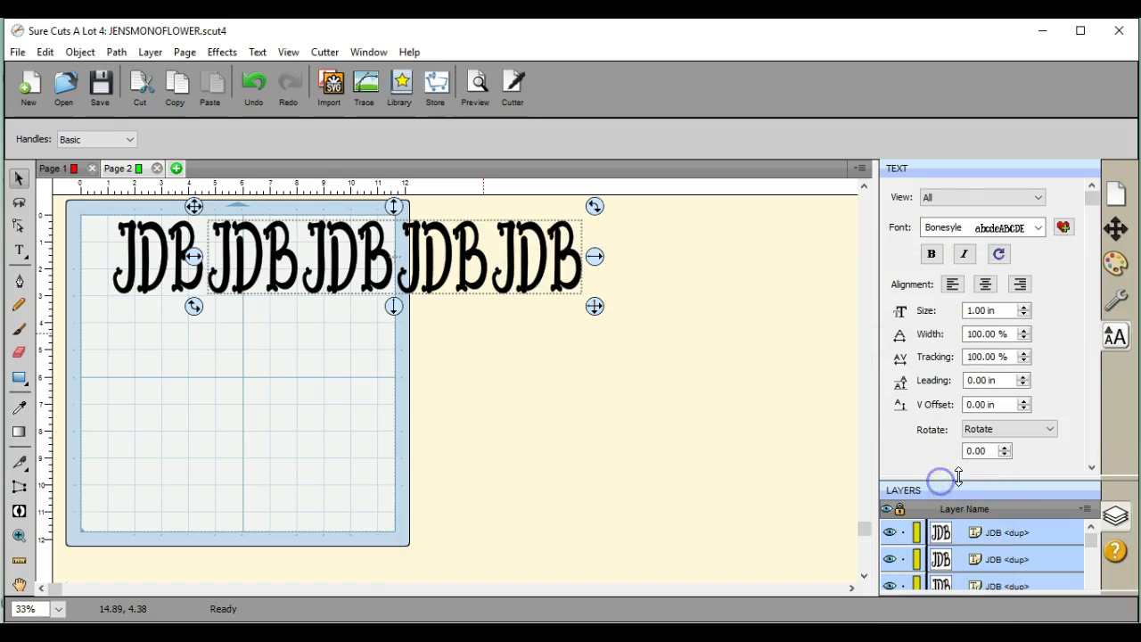
left_click(1114, 232)
left_click(971, 338)
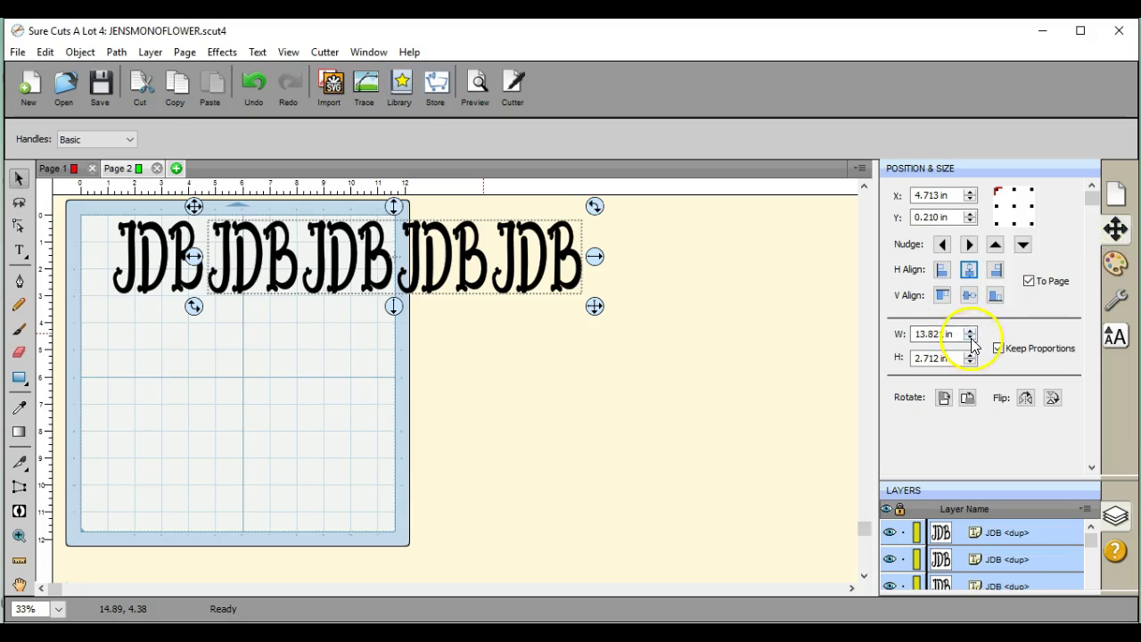
left_click_drag(971, 338, 971, 338)
left_click_drag(486, 286, 349, 276)
left_click_drag(193, 207, 441, 203)
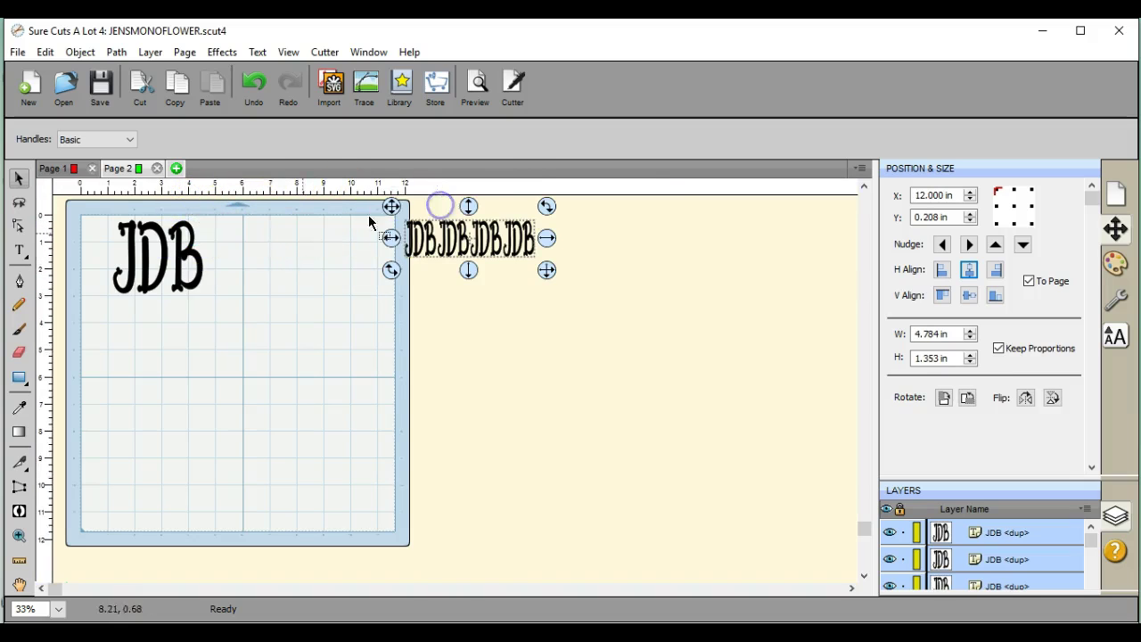
Set up a rotated duplicate of the large monogram with 5 total copies, clockwise and evenly rotated.
left_click(154, 287)
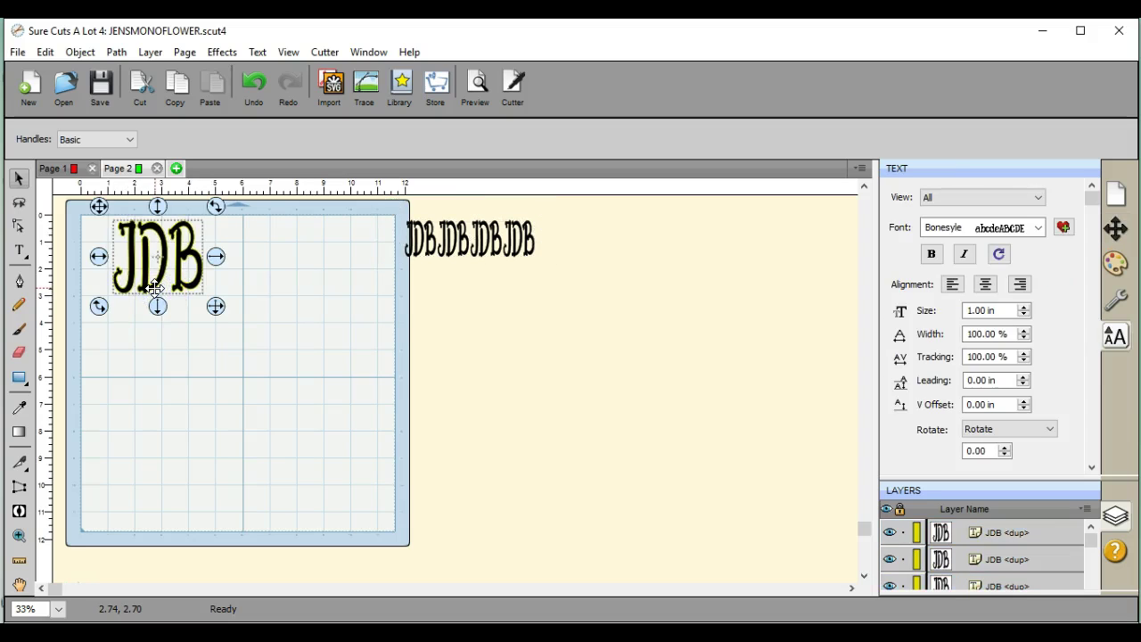
left_click(80, 51)
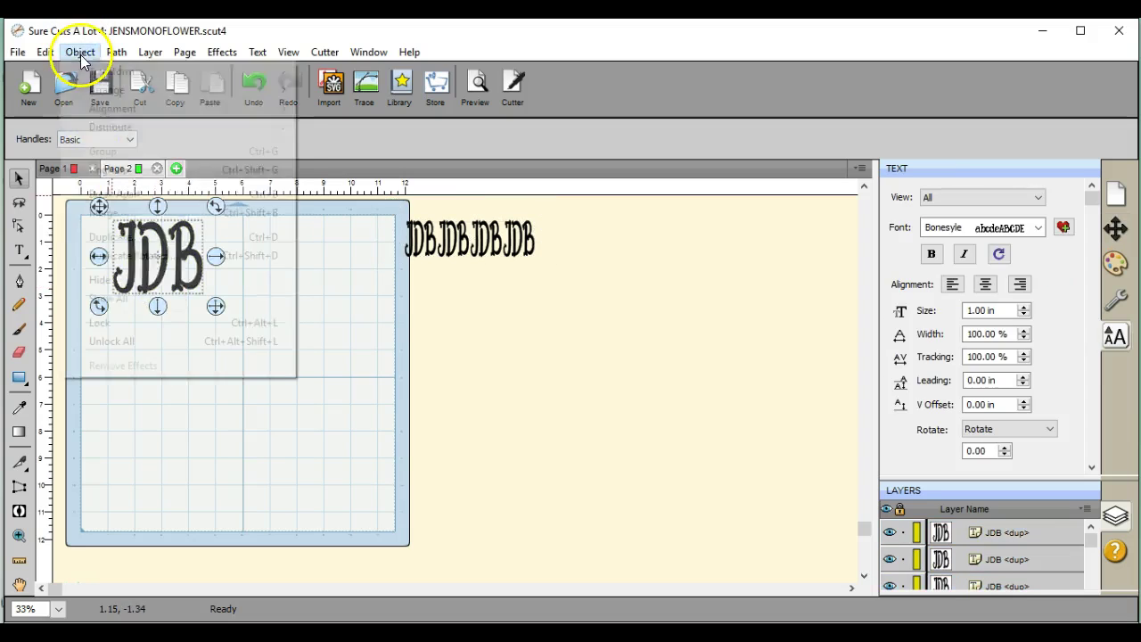
left_click(139, 256)
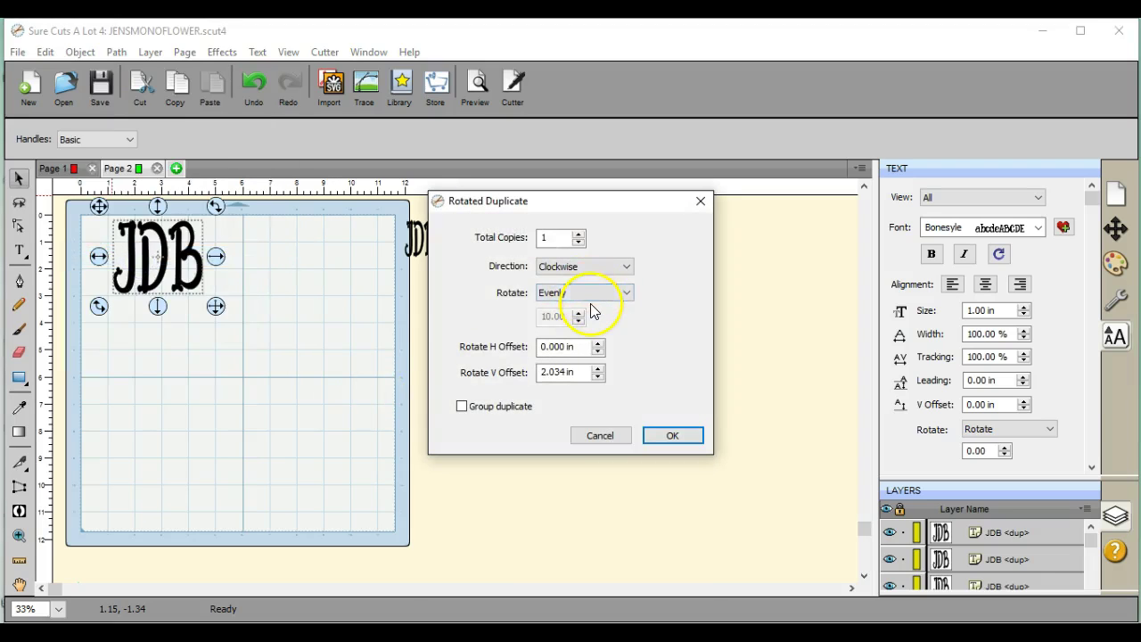
left_click(580, 234)
left_click(580, 233)
left_click(579, 233)
left_click(580, 233)
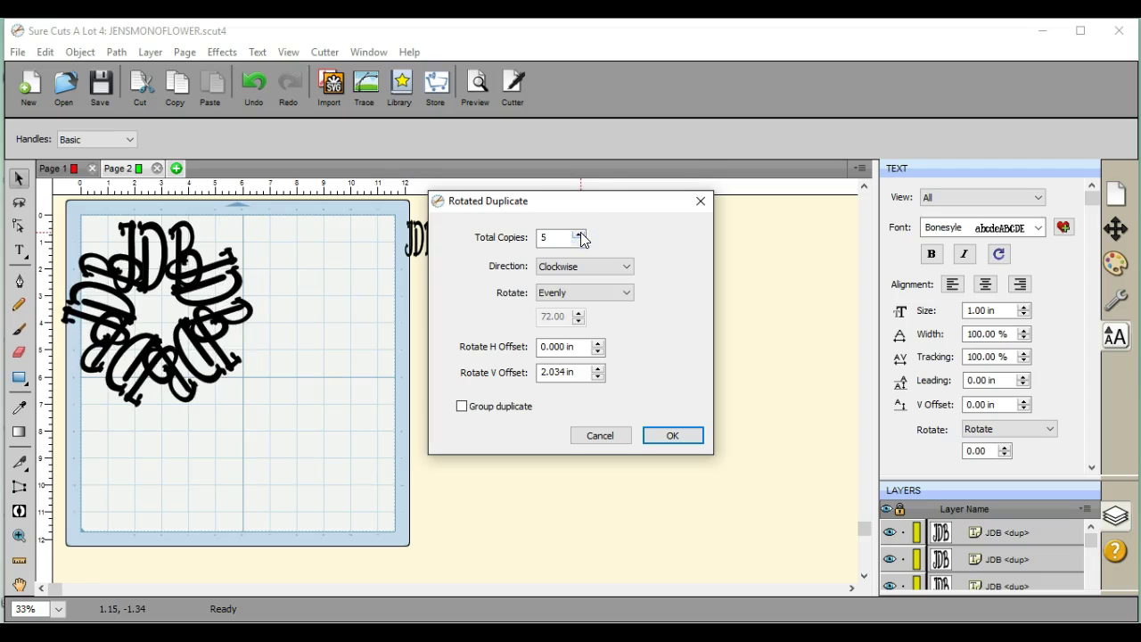
Set the rotated duplicate's vertical rotation offset to 3.430 in.
left_click(598, 367)
left_click(599, 367)
left_click(599, 367)
left_click(599, 367)
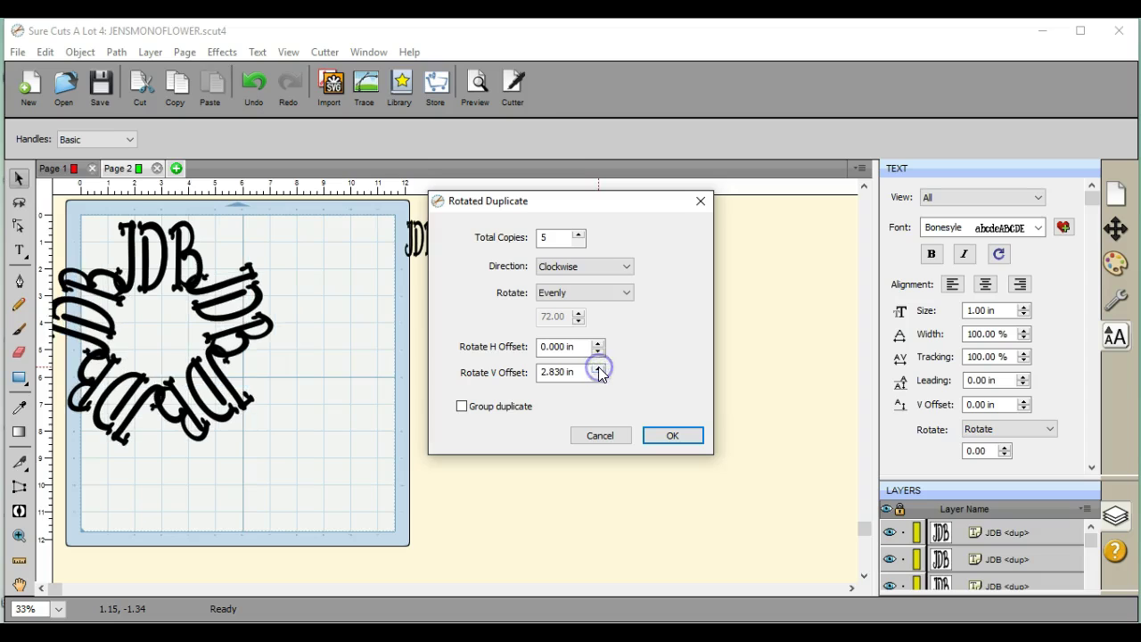
left_click(599, 368)
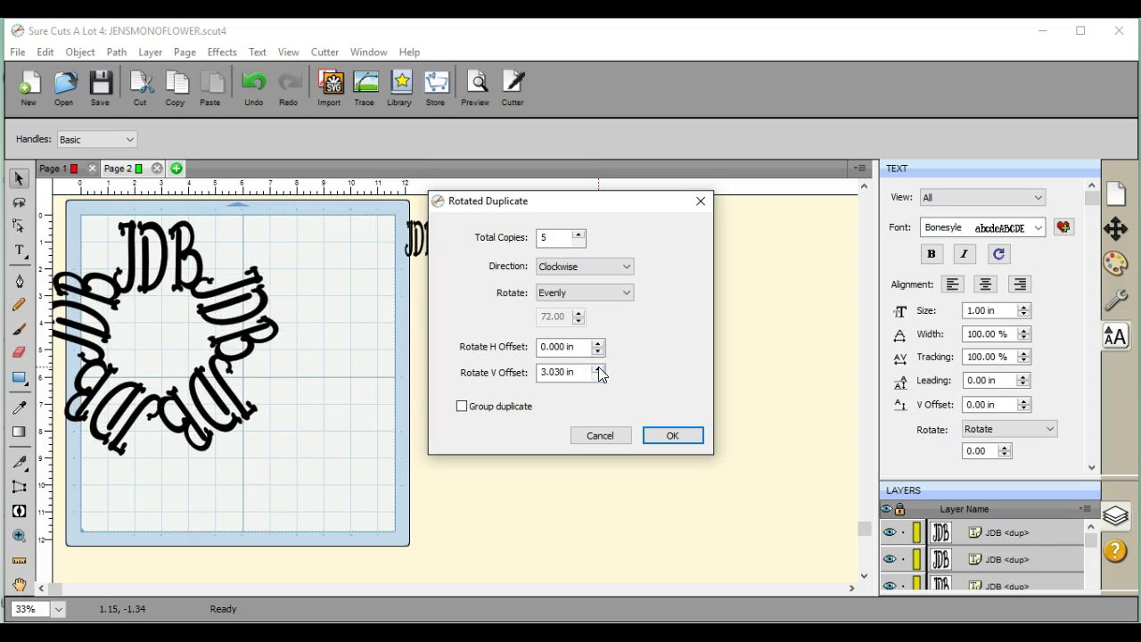
left_click(598, 367)
left_click(599, 367)
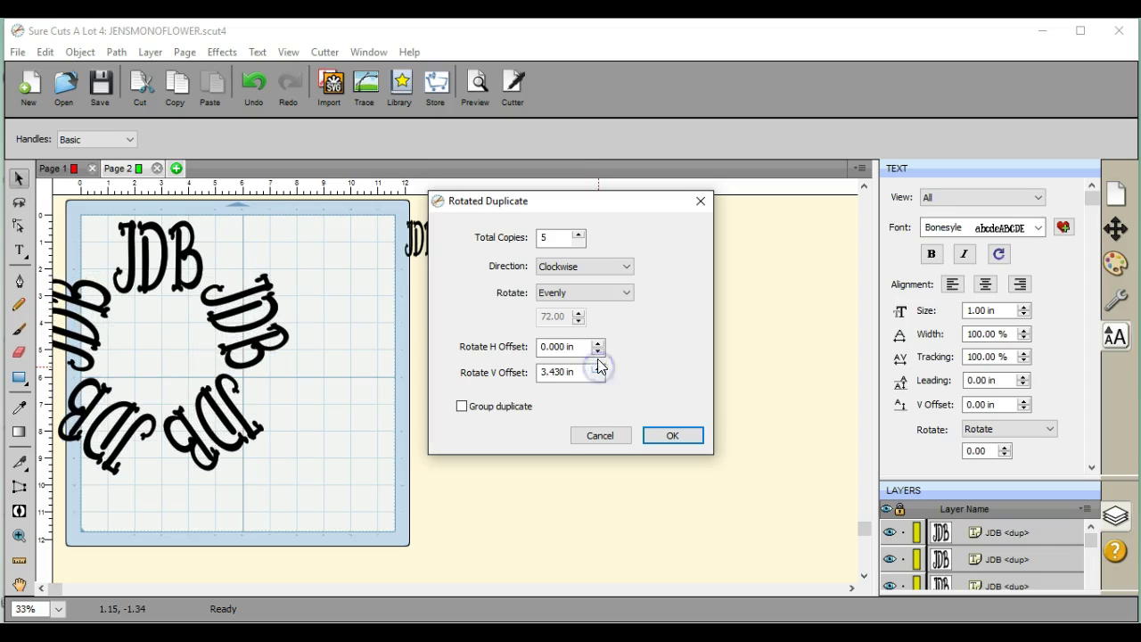
Raise the rotated duplicate's total copies to 18 and create the large monogram ring.
left_click(578, 233)
left_click(578, 234)
left_click(578, 233)
left_click(578, 234)
left_click(578, 233)
left_click(577, 234)
left_click(579, 234)
left_click(579, 233)
left_click(578, 234)
left_click(578, 234)
left_click(579, 233)
left_click(579, 233)
left_click(579, 234)
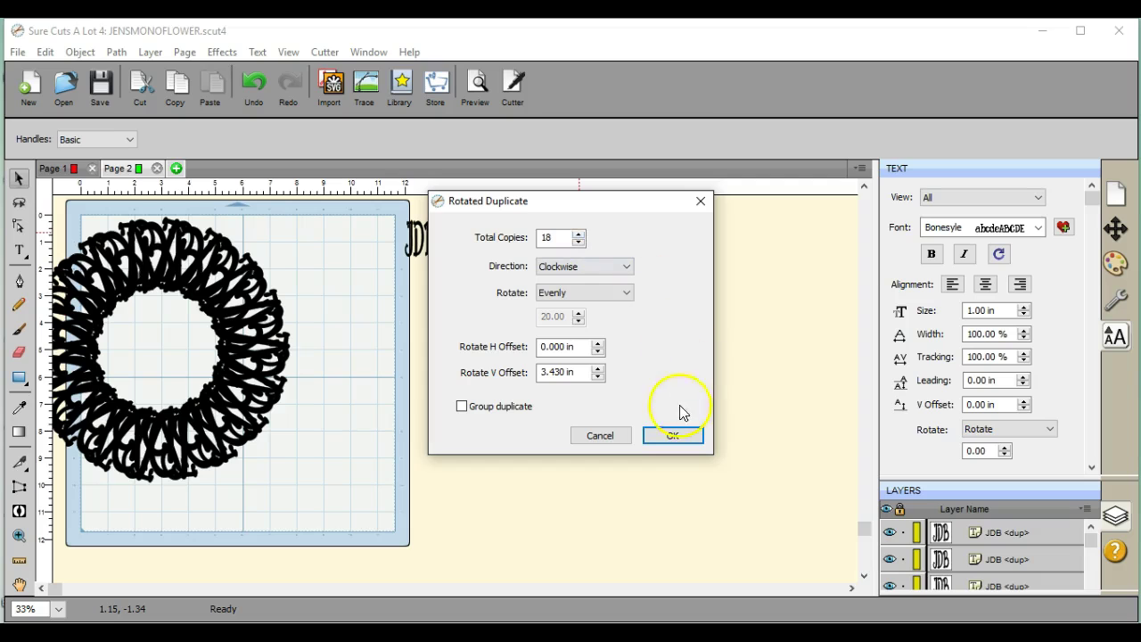
left_click(674, 436)
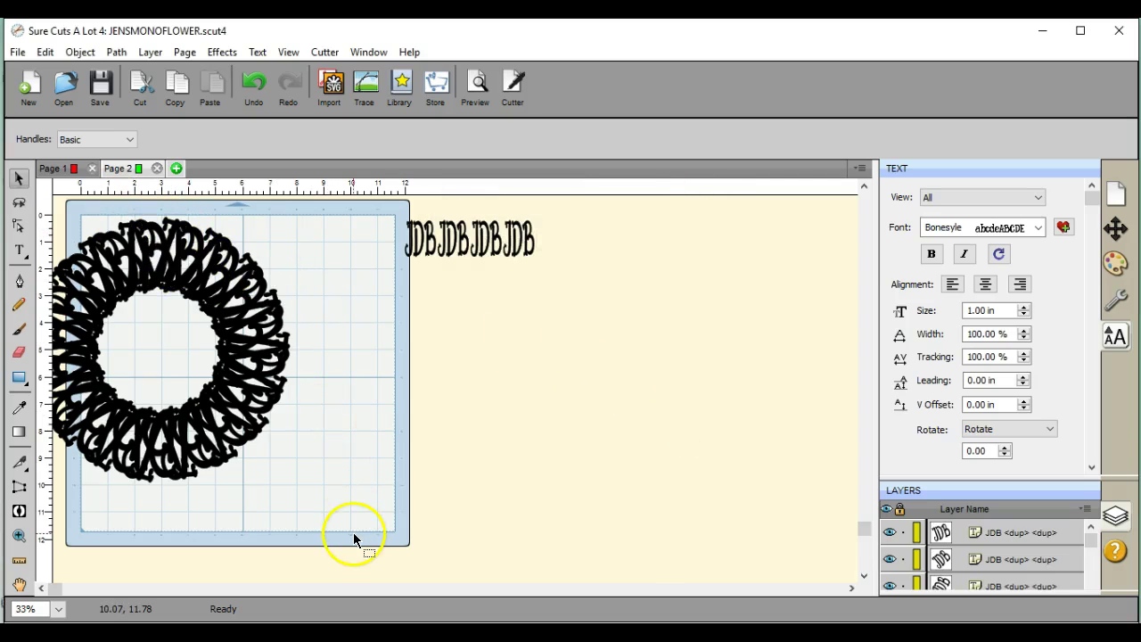
Union all rotated copies of the large monogram into one ring and move the ring fully onto the mat.
left_click_drag(354, 532, 53, 214)
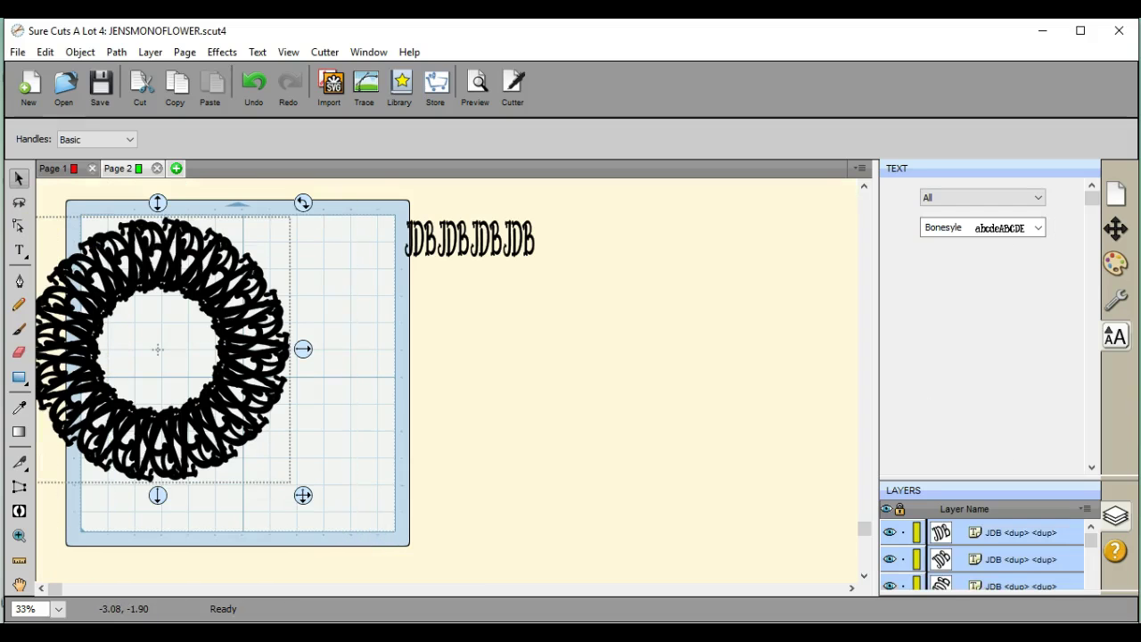
left_click(116, 51)
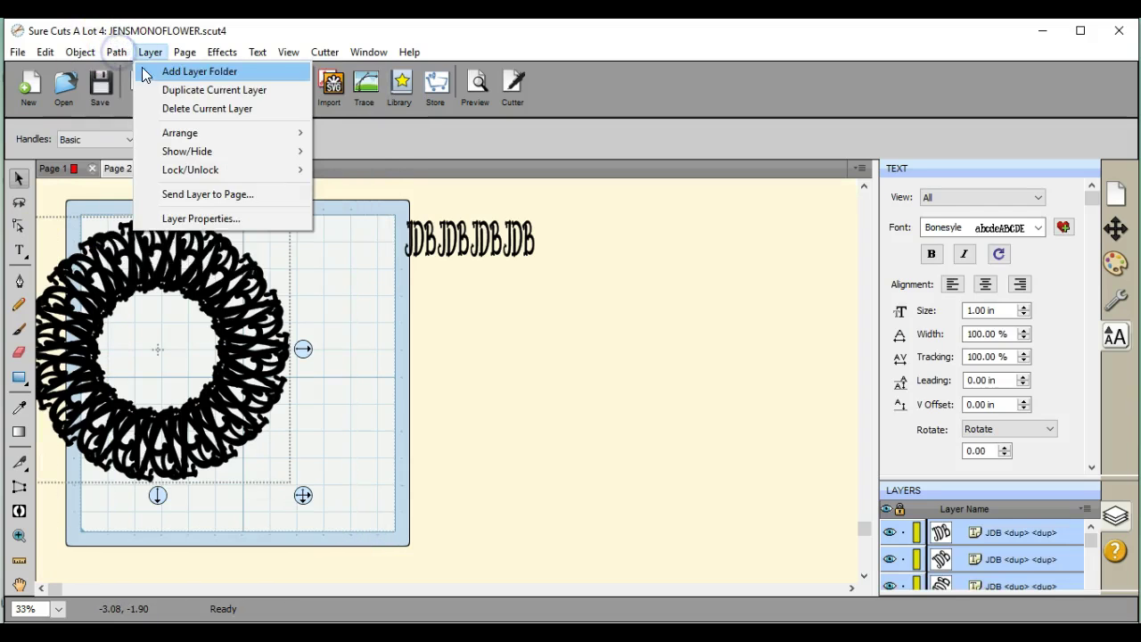
left_click(143, 78)
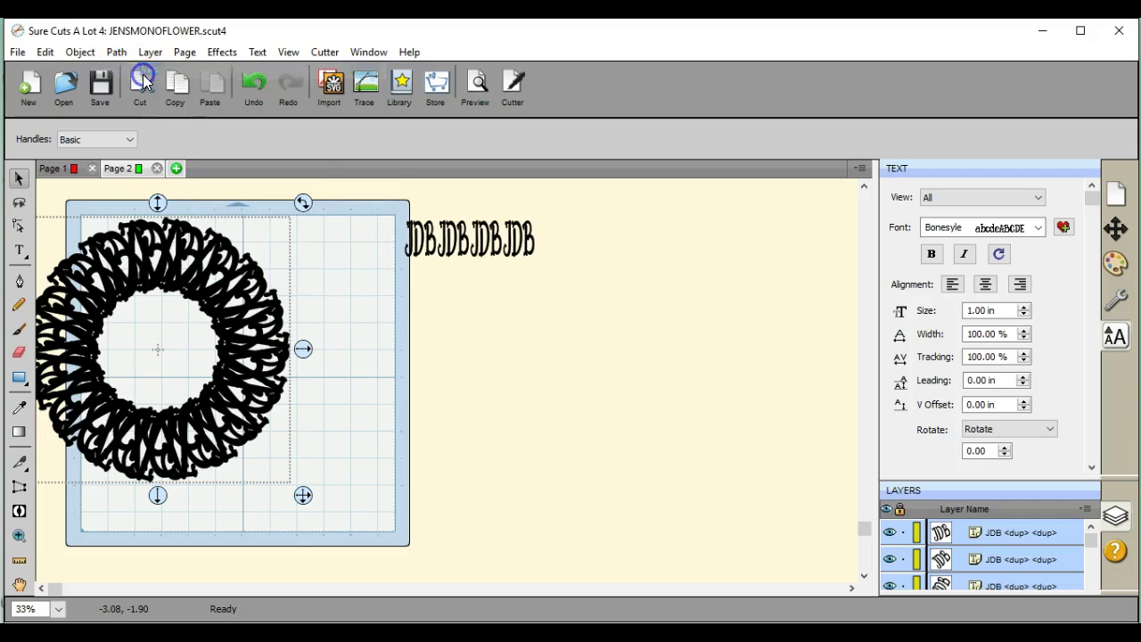
left_click(204, 285)
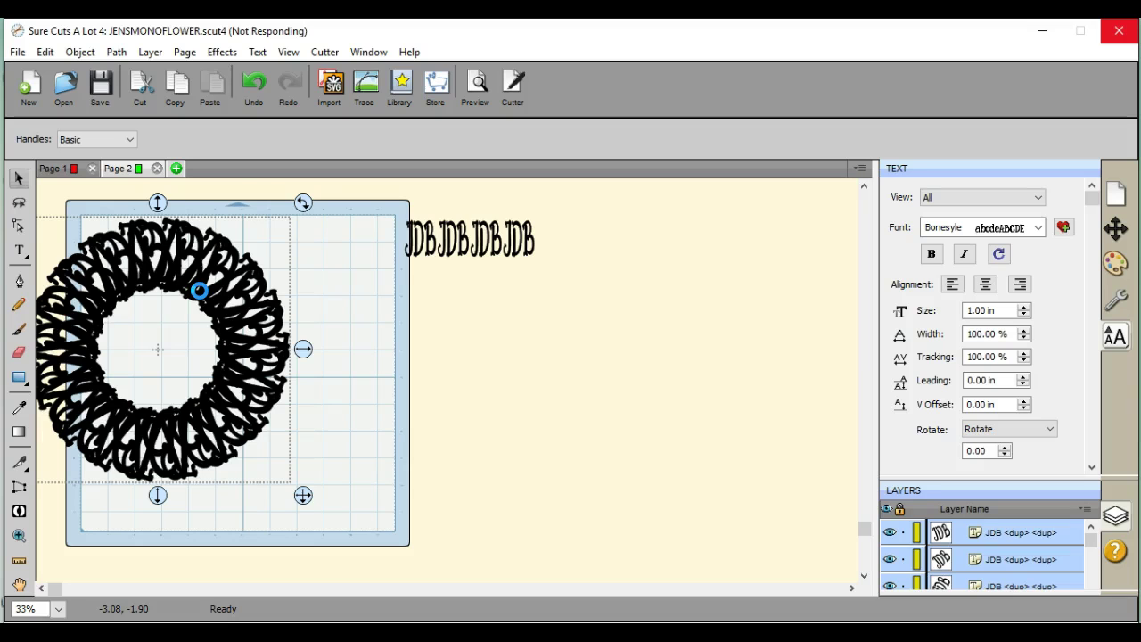
left_click_drag(205, 300, 267, 305)
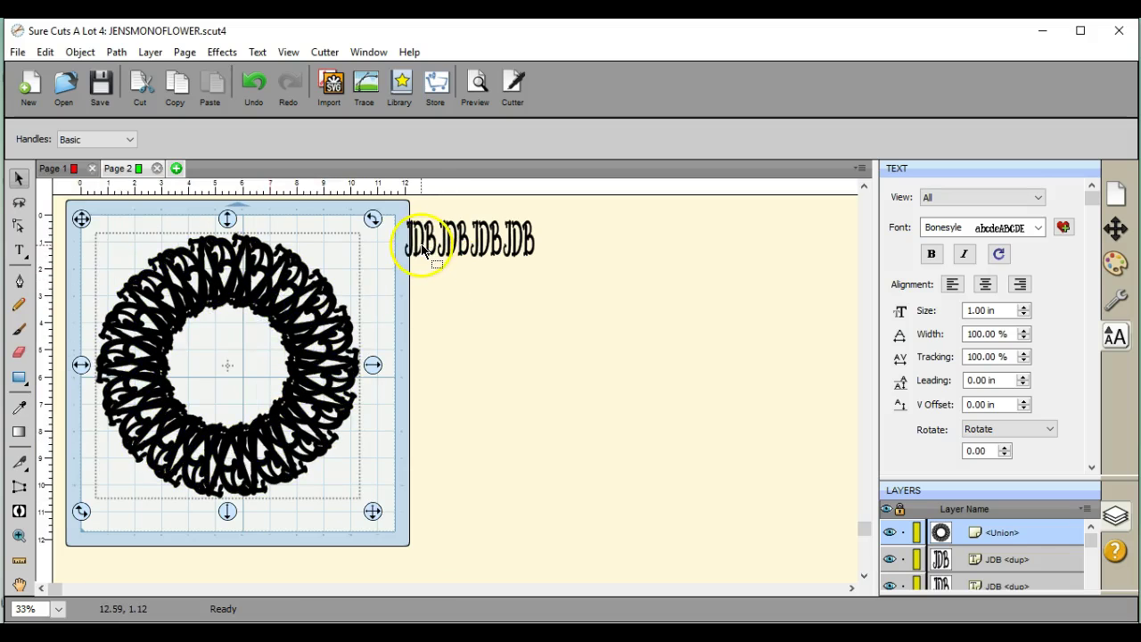
Separate one small monogram below the others and set up its clockwise, evenly rotated duplicate with 5 total copies.
left_click_drag(416, 251, 420, 339)
left_click(81, 51)
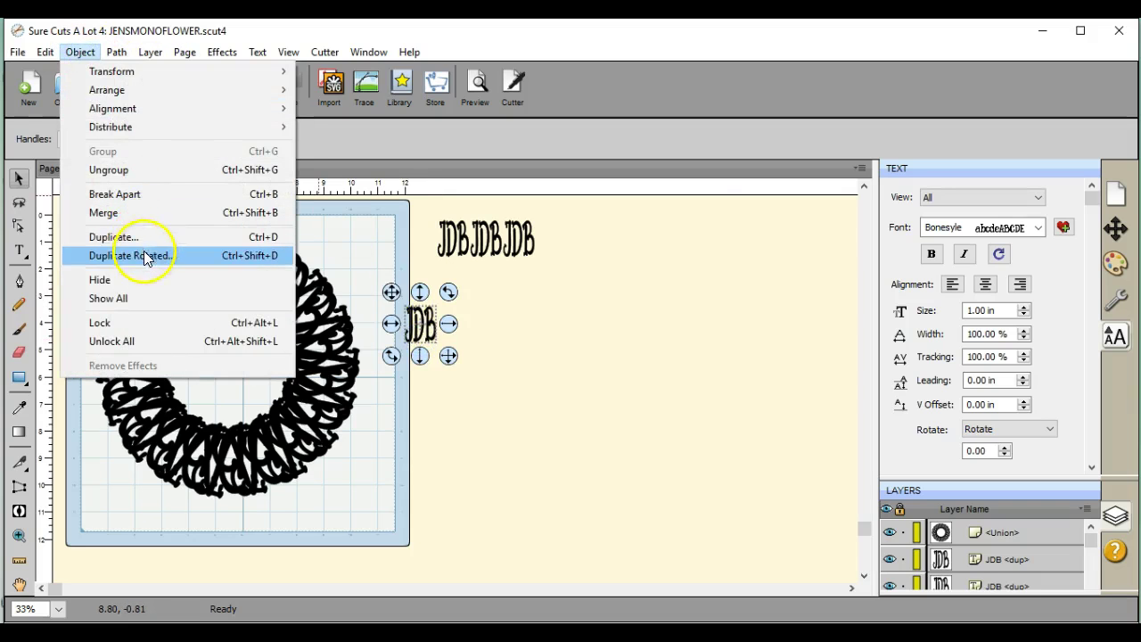
left_click(145, 258)
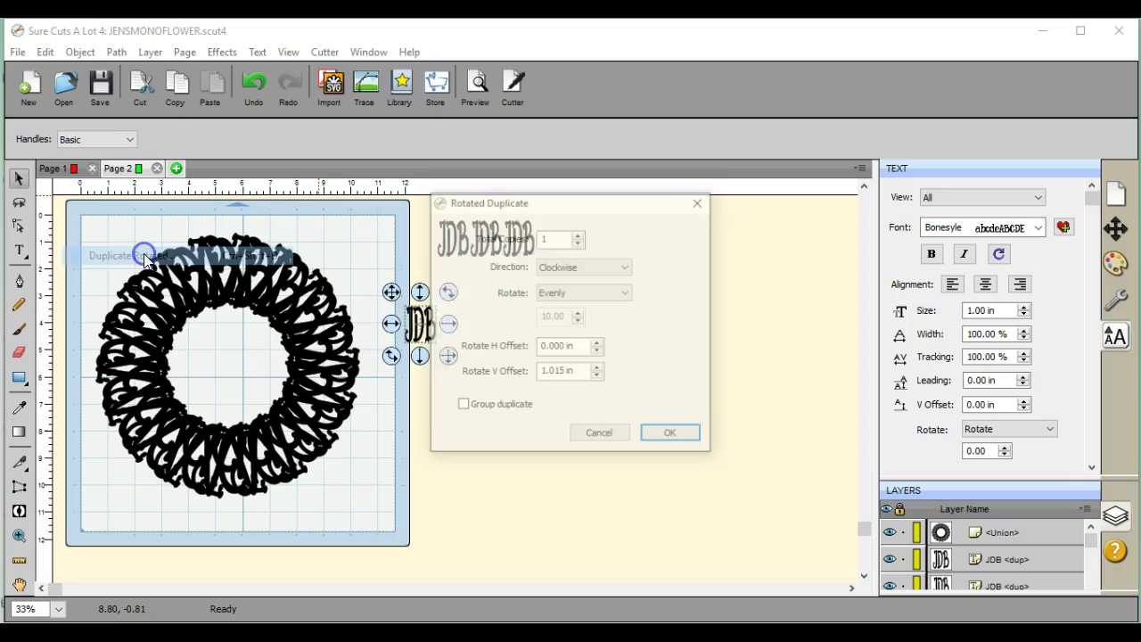
left_click(579, 235)
left_click(578, 234)
left_click(579, 234)
left_click(579, 235)
left_click_drag(566, 211, 699, 221)
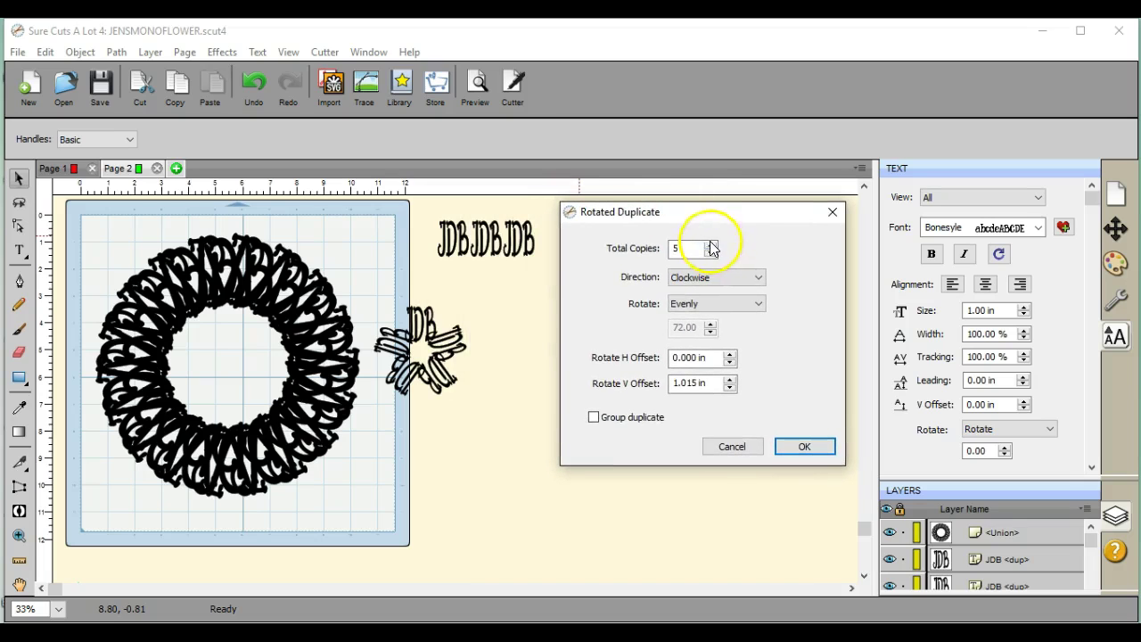
Increase the small monogram's rotated copies until they form a full flower and create them.
left_click(711, 244)
left_click(710, 244)
left_click(711, 244)
left_click(710, 244)
left_click(711, 244)
left_click(806, 446)
Union the small monogram flower into one shape and move it inside the large ring.
left_click_drag(356, 280, 494, 449)
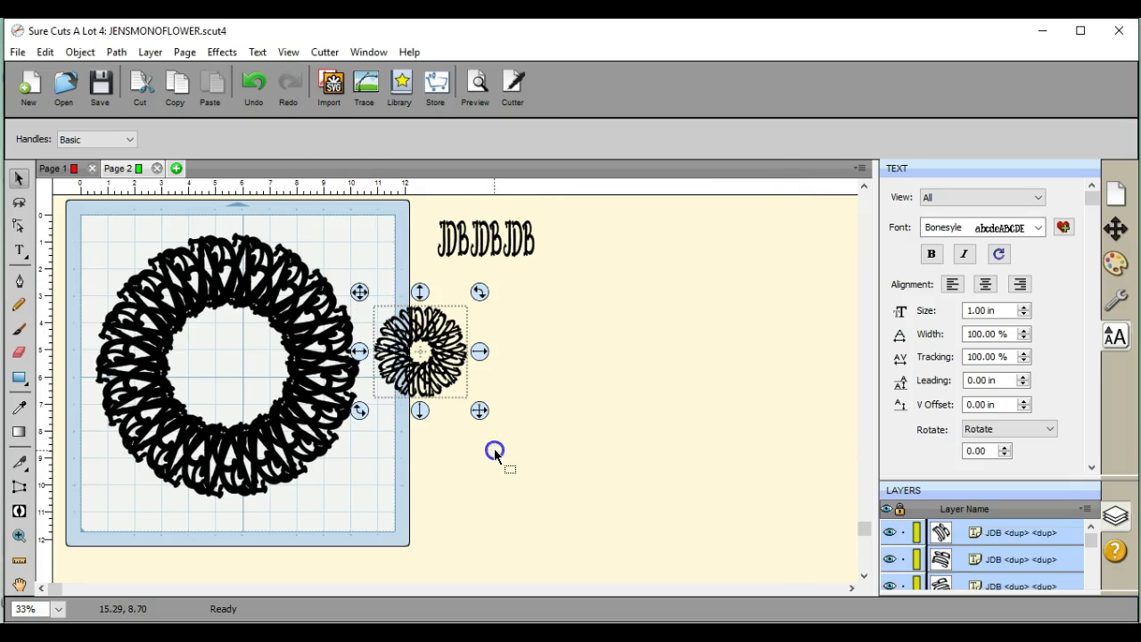
left_click(116, 52)
left_click(135, 69)
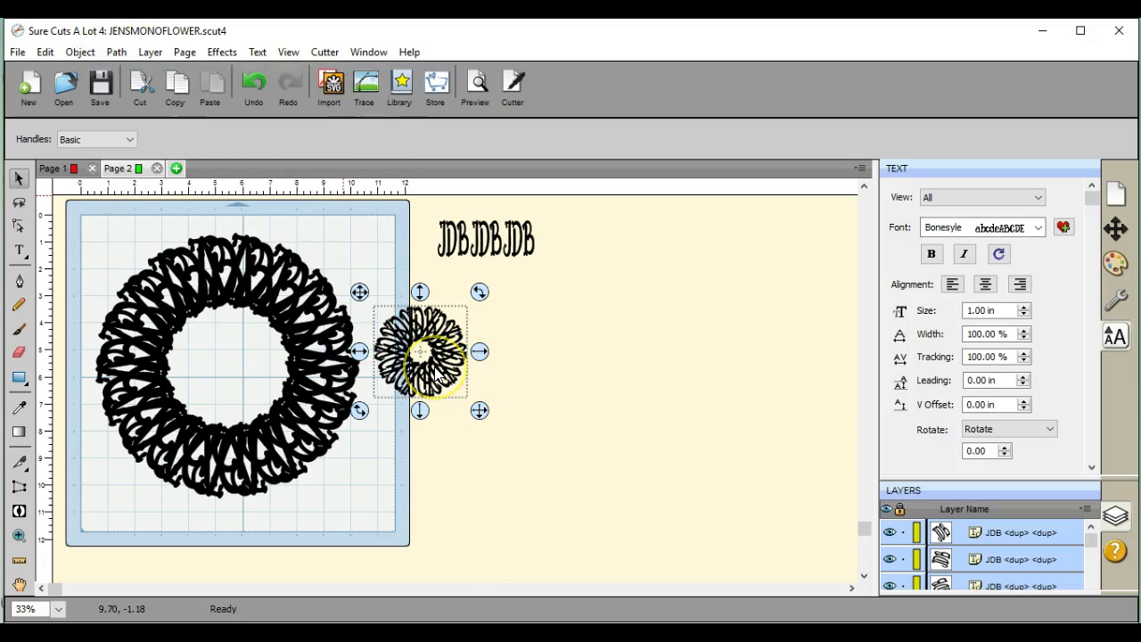
left_click_drag(431, 372, 247, 353)
Center the large ring and the small flower horizontally and vertically on the page.
left_click_drag(85, 214, 401, 541)
left_click(972, 270)
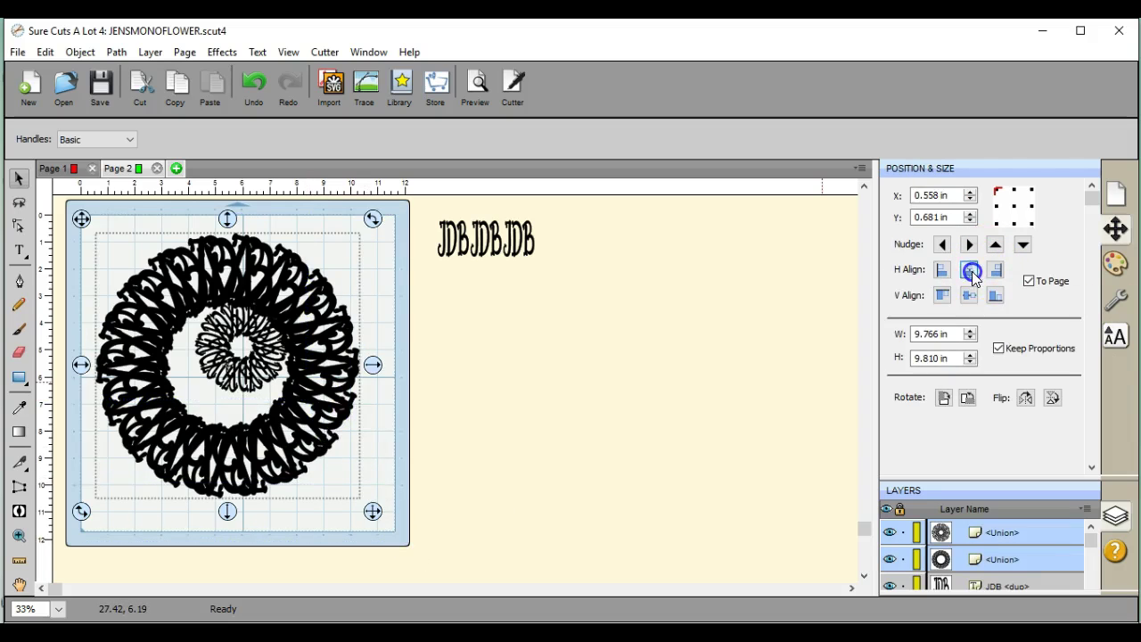
left_click(972, 293)
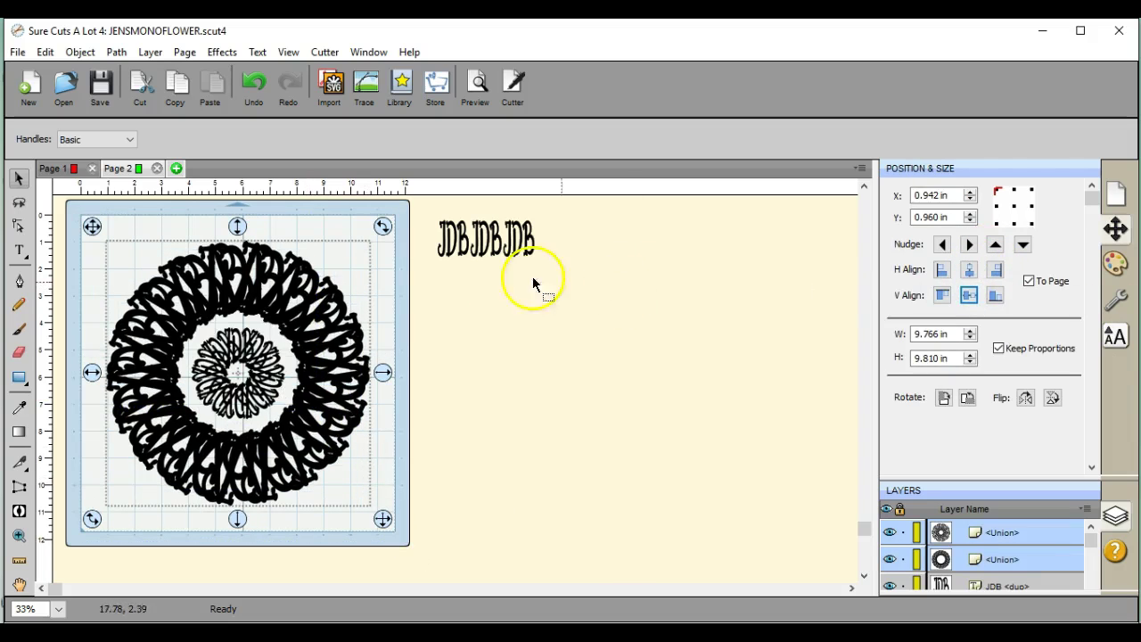
Separate and enlarge one JDB monogram beside the mat and give it a Shadow (Rounded) style with size 0.030 in.
left_click_drag(446, 242, 462, 323)
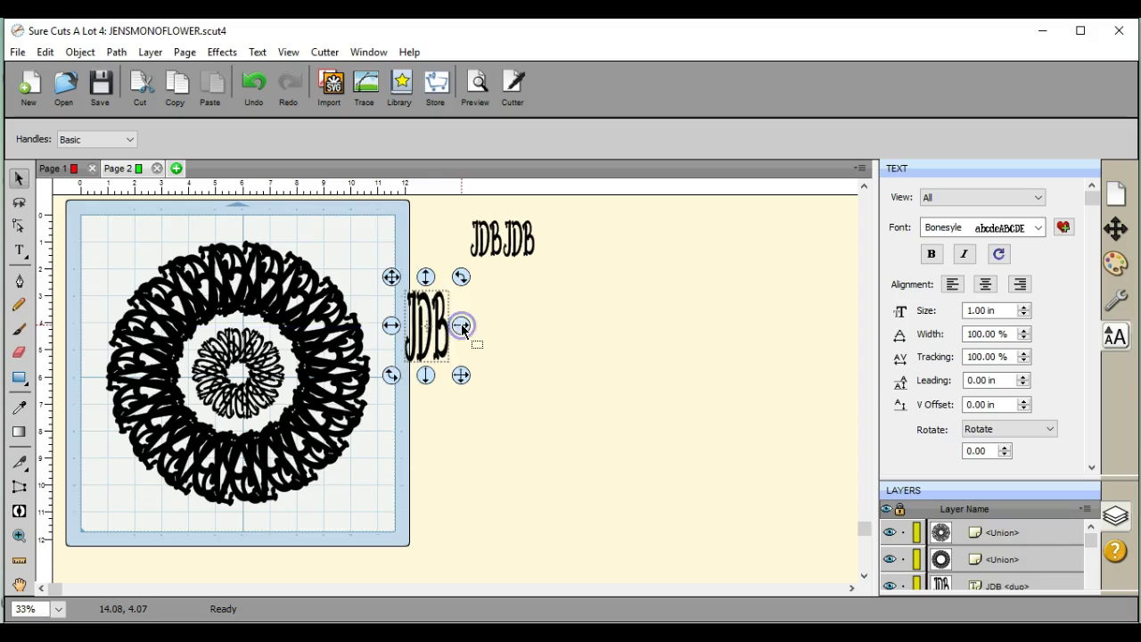
left_click(1116, 304)
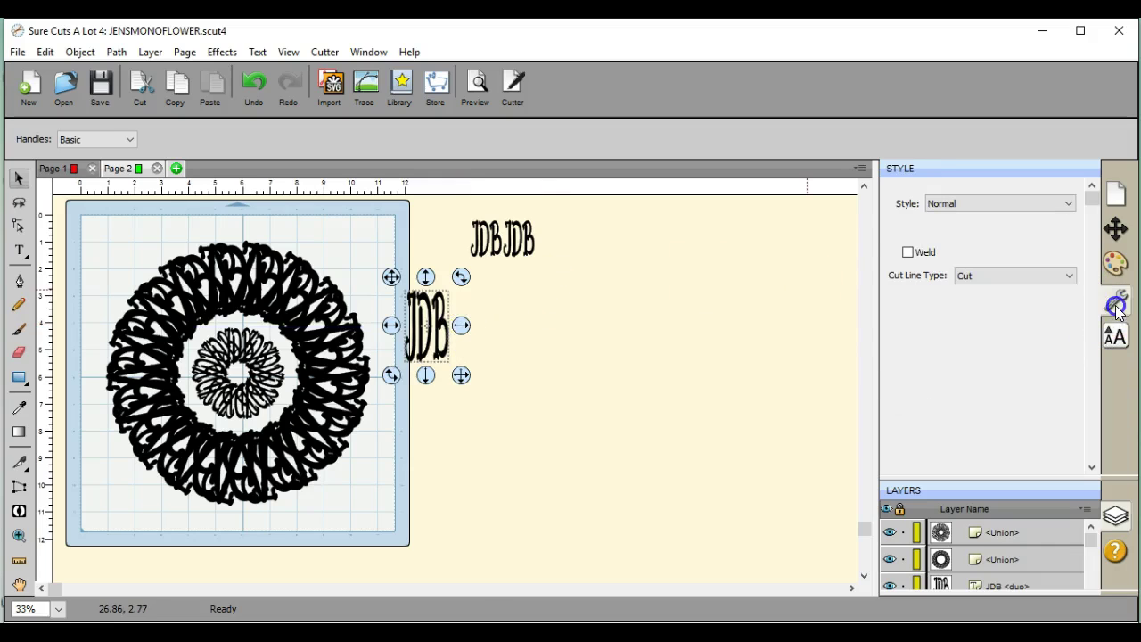
left_click(1069, 203)
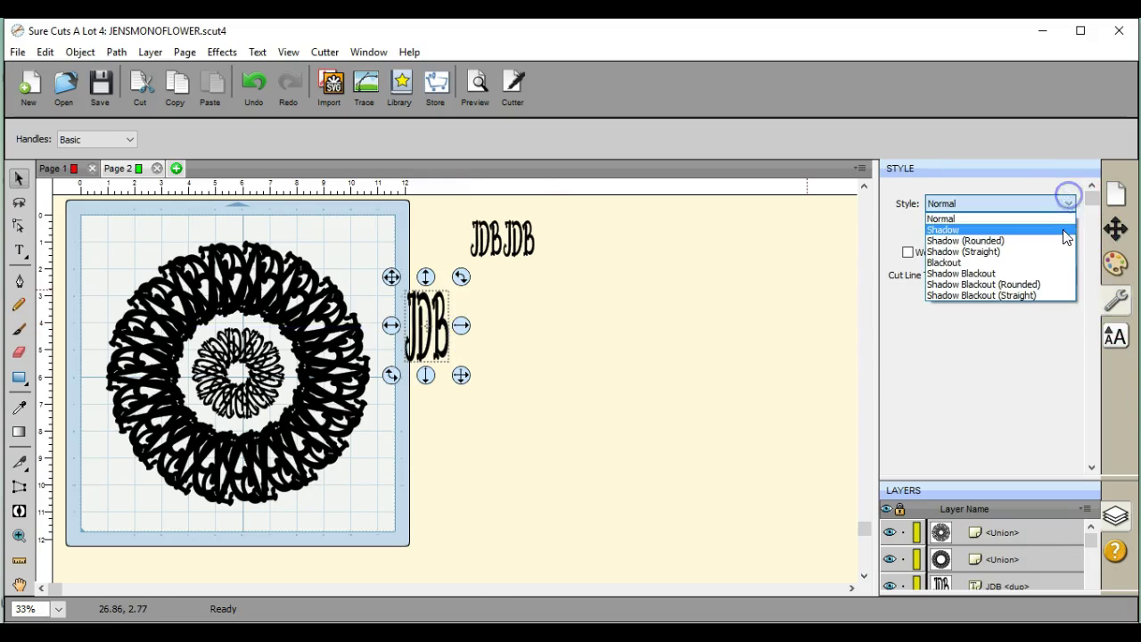
left_click(1061, 241)
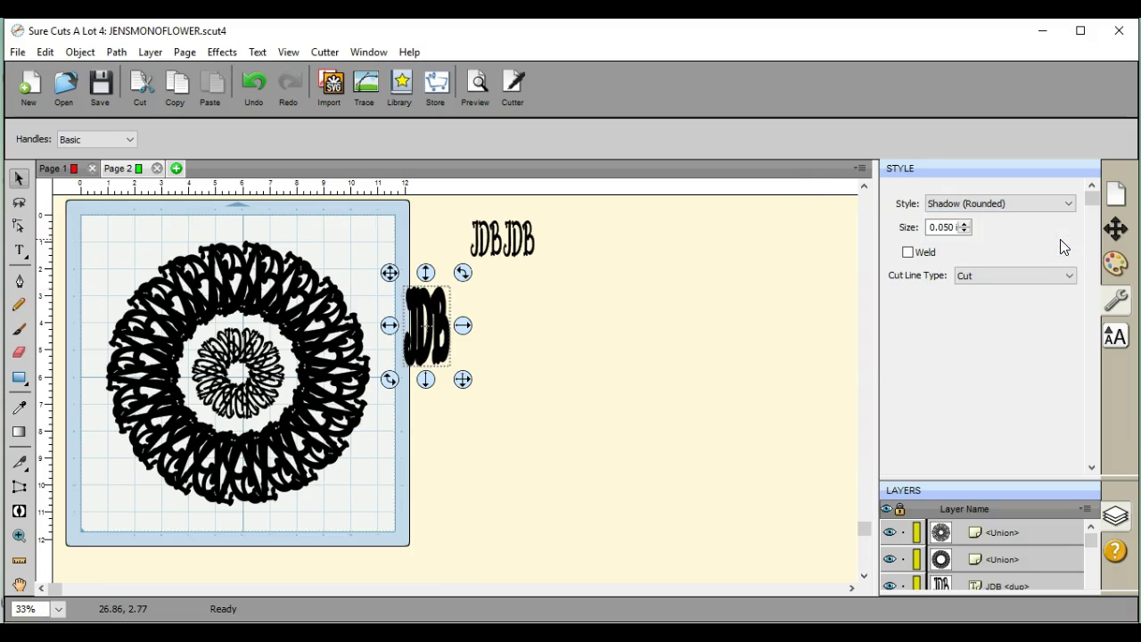
double_click(947, 226)
type("0.030 in")
key("Return")
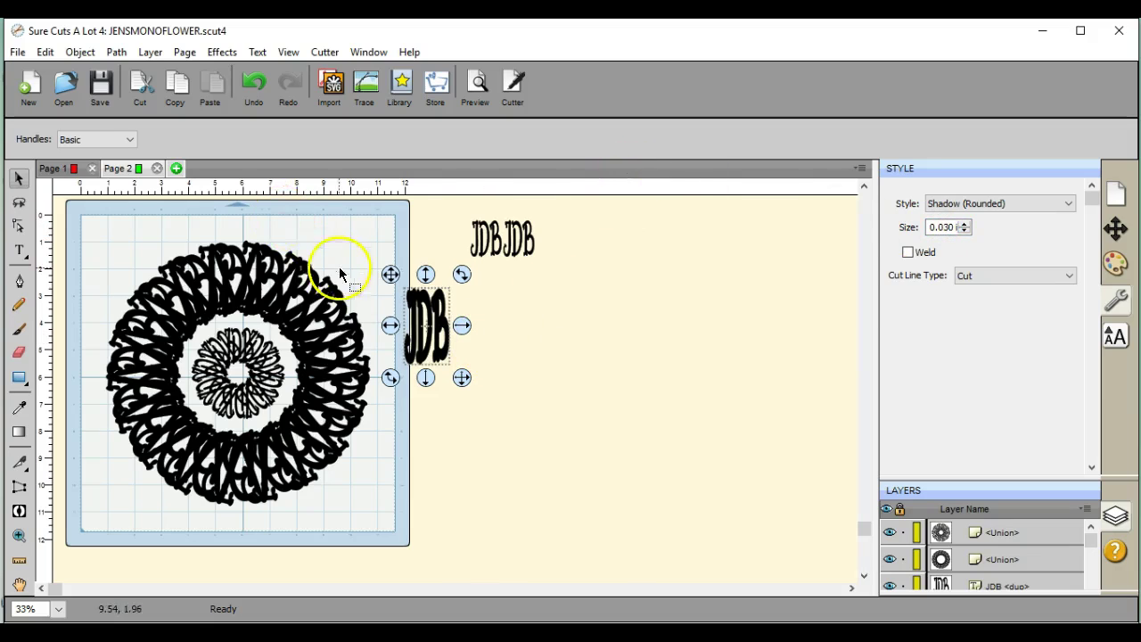
Set up an evenly rotated, clockwise duplicate of the shadowed monogram with 4 total copies and a vertical offset of 0.720 in.
left_click(82, 51)
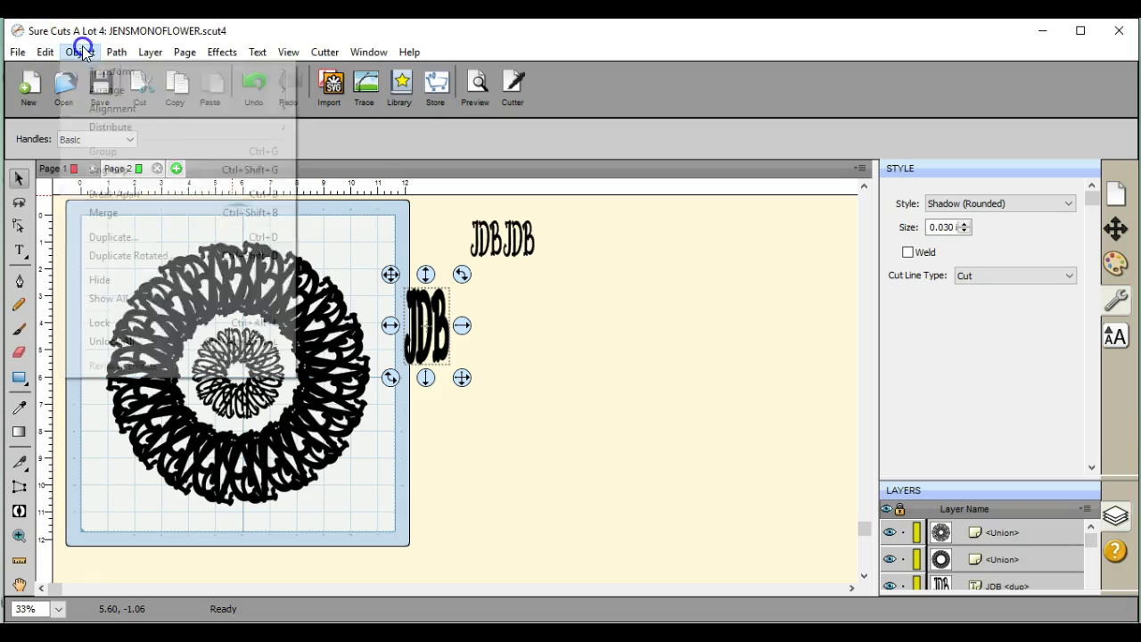
left_click(127, 256)
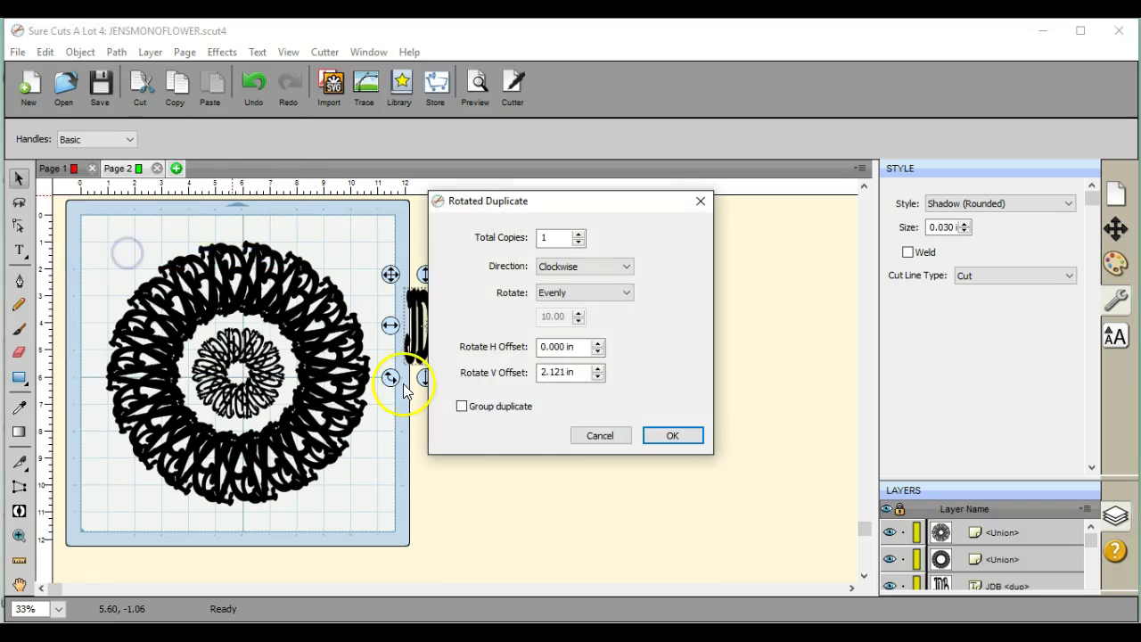
left_click(580, 233)
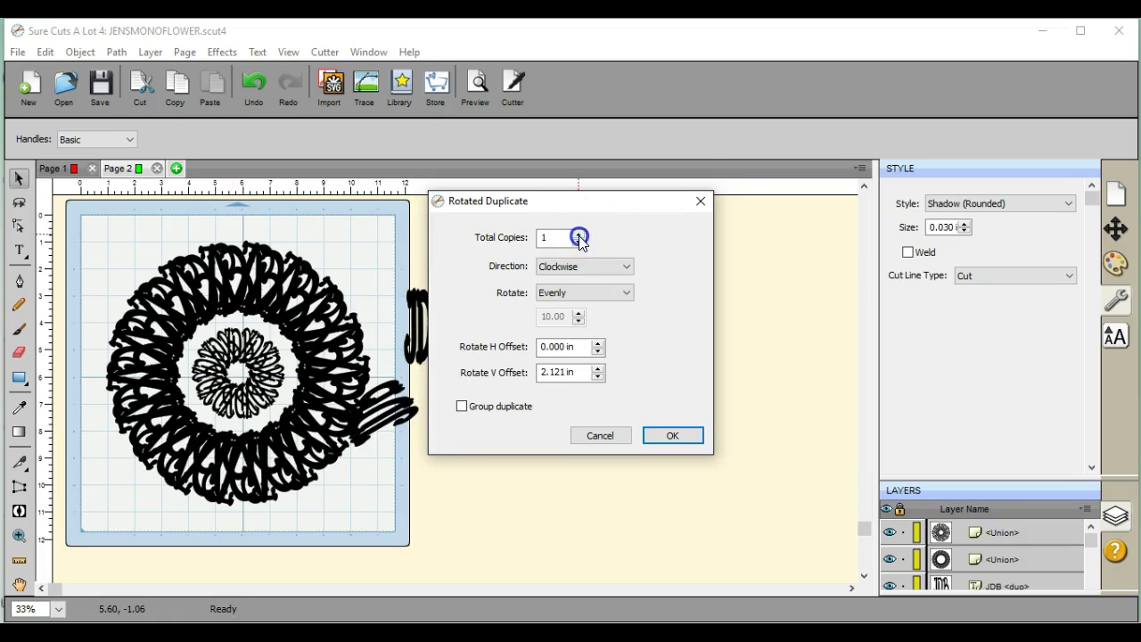
left_click_drag(568, 209, 727, 270)
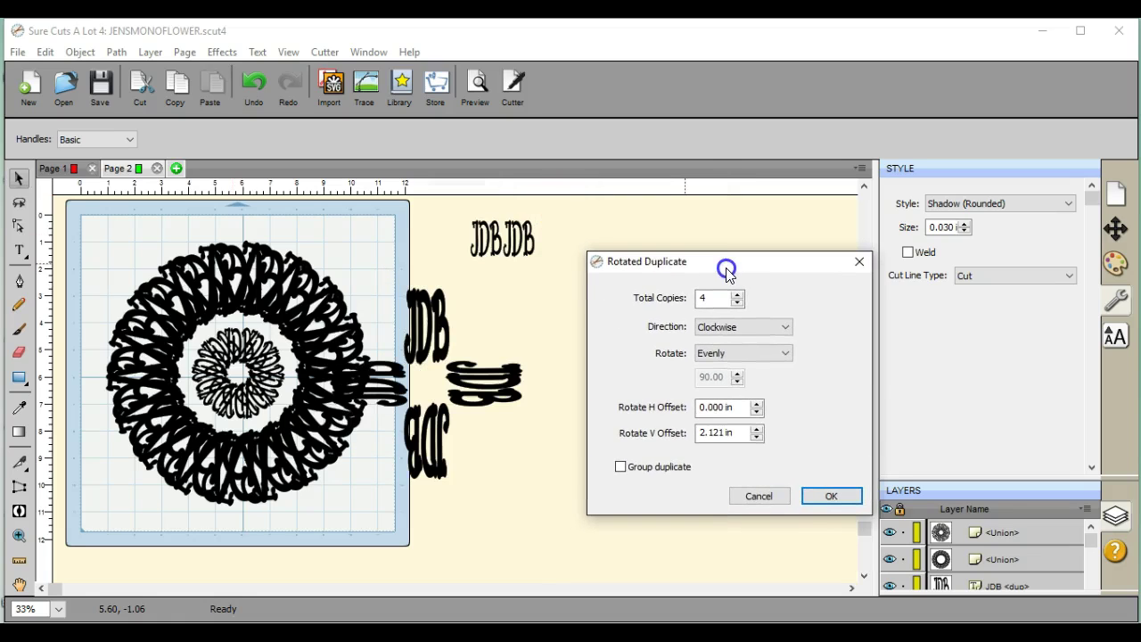
left_click(757, 438)
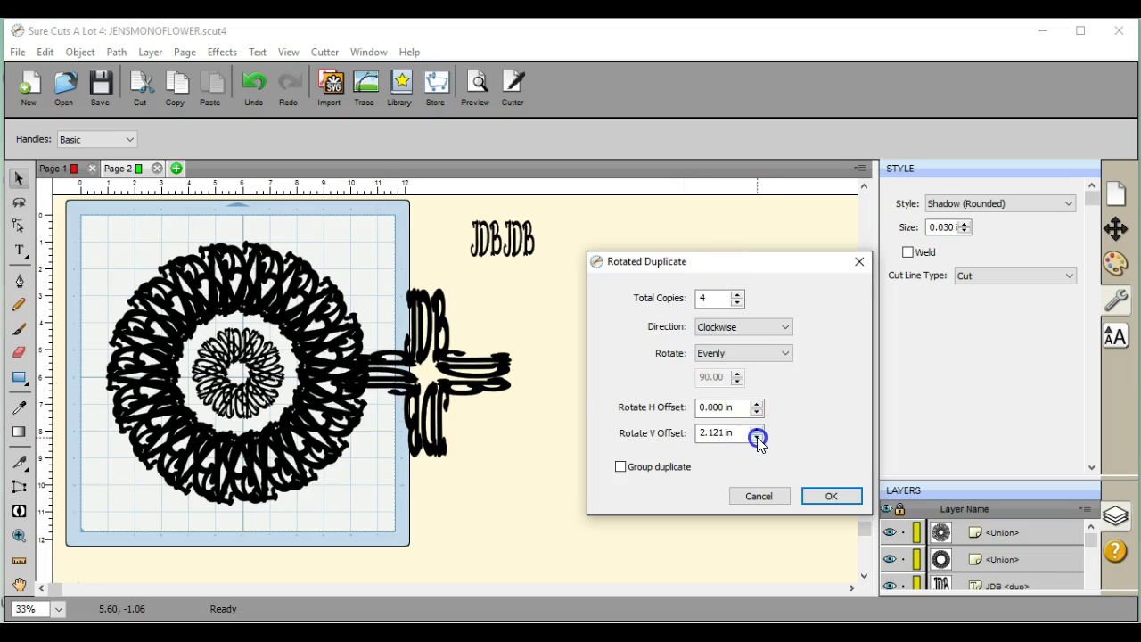
left_click(757, 438)
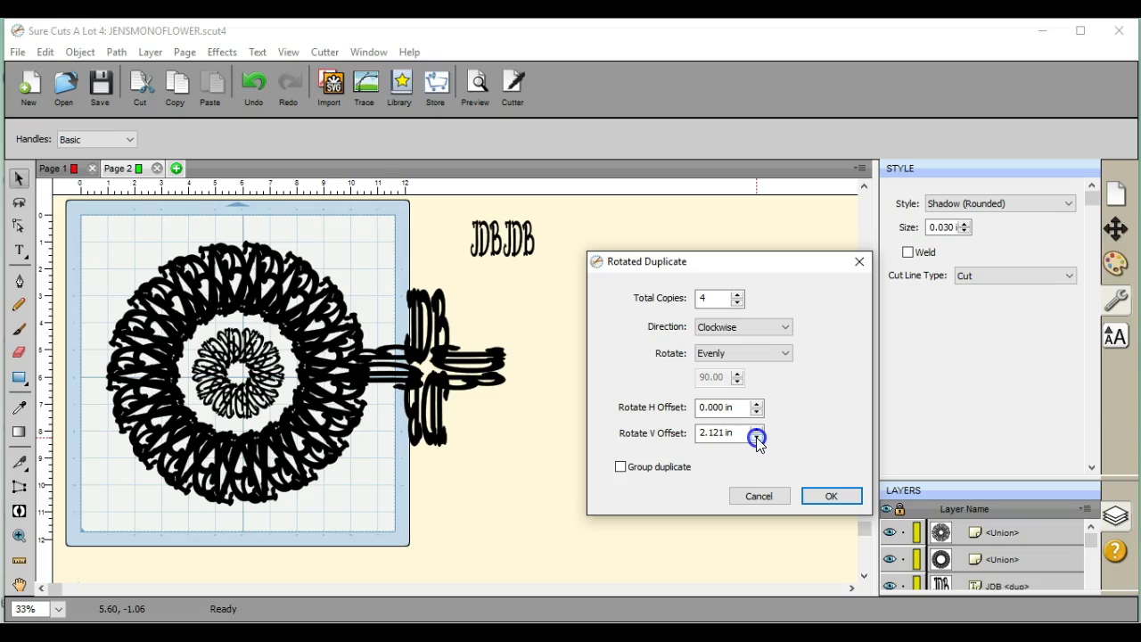
left_click(757, 438)
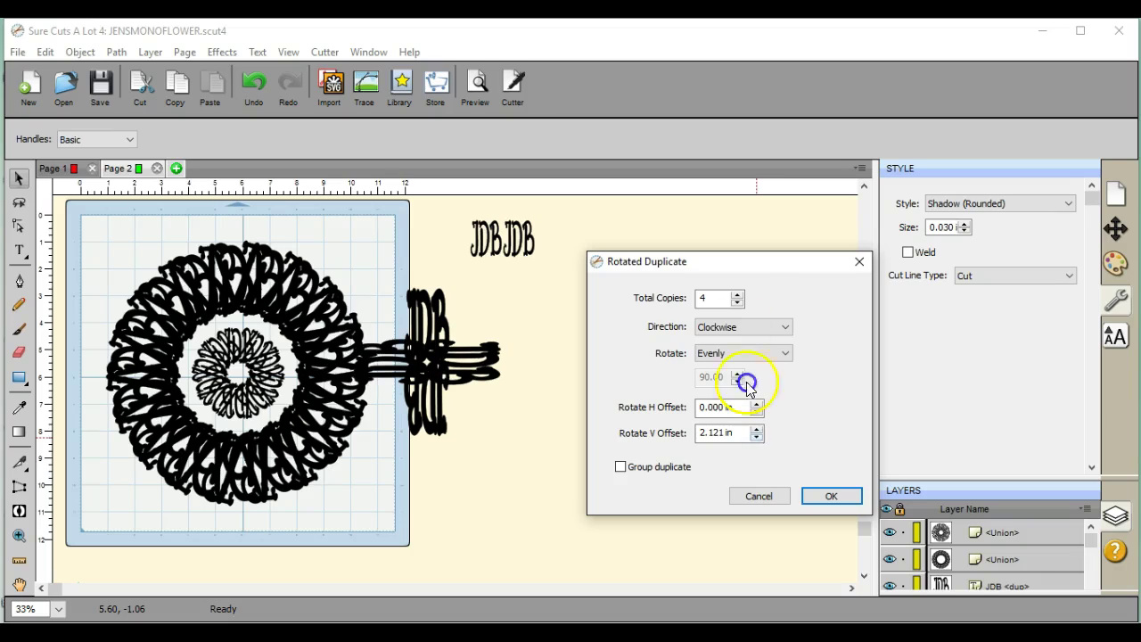
Increase the shadowed monogram's rotated copies until they form a full flower and create them.
left_click(736, 294)
left_click(738, 296)
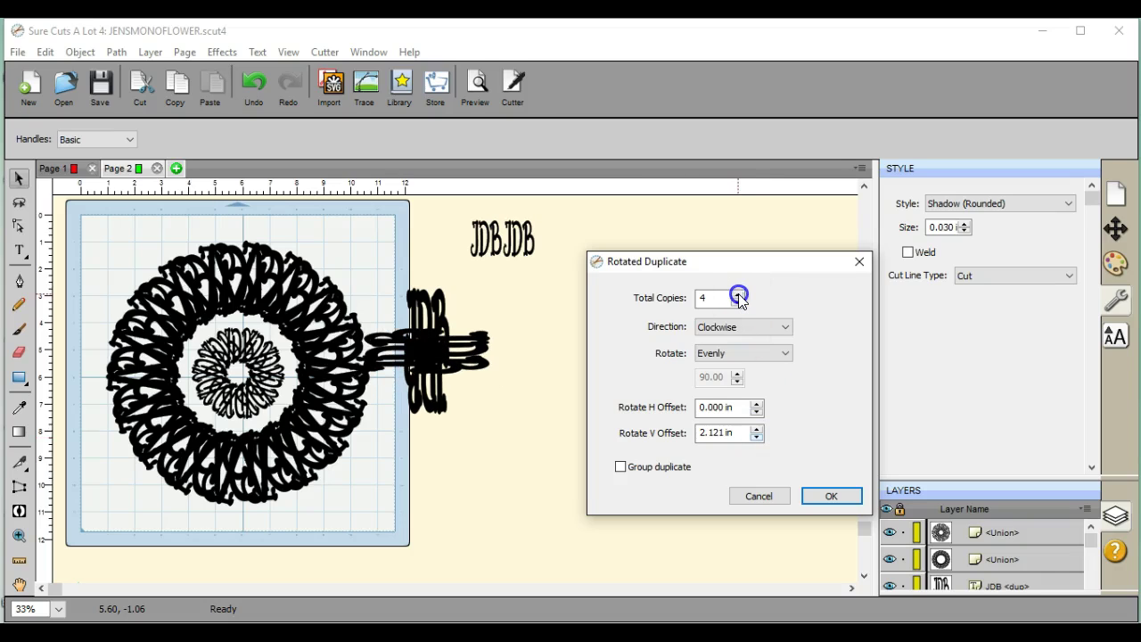
left_click(738, 296)
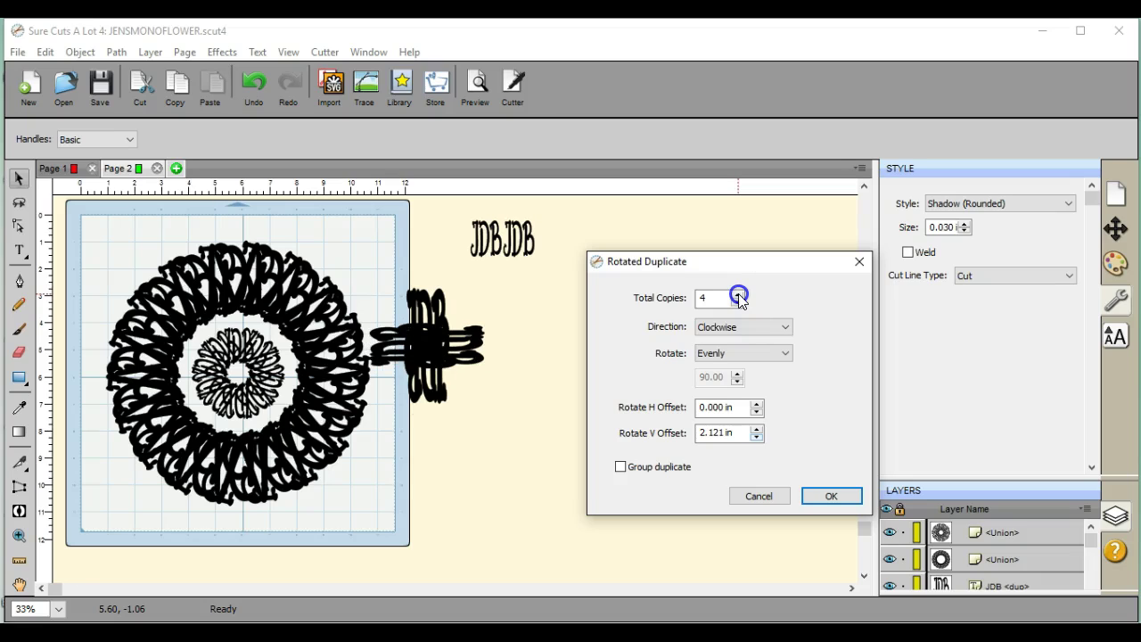
left_click(737, 294)
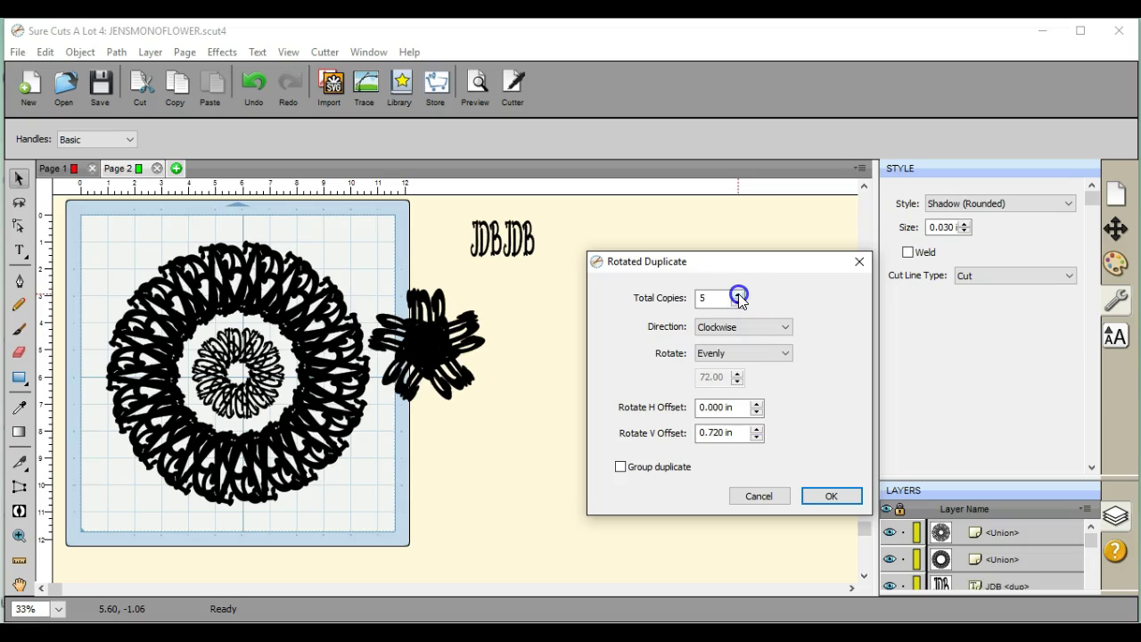
left_click(737, 294)
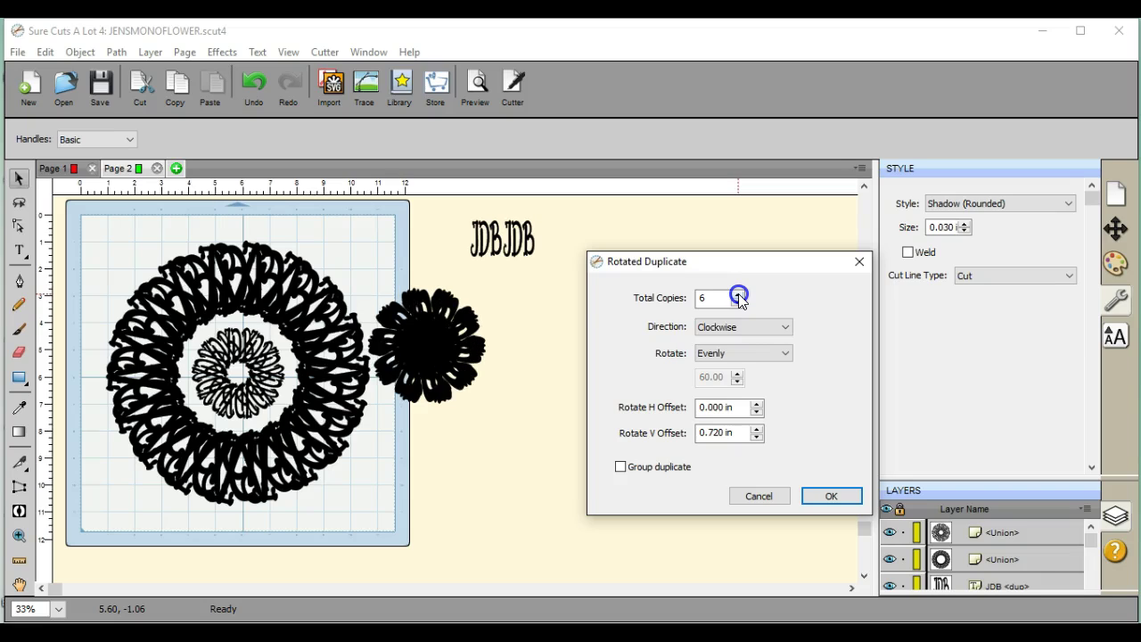
left_click(828, 498)
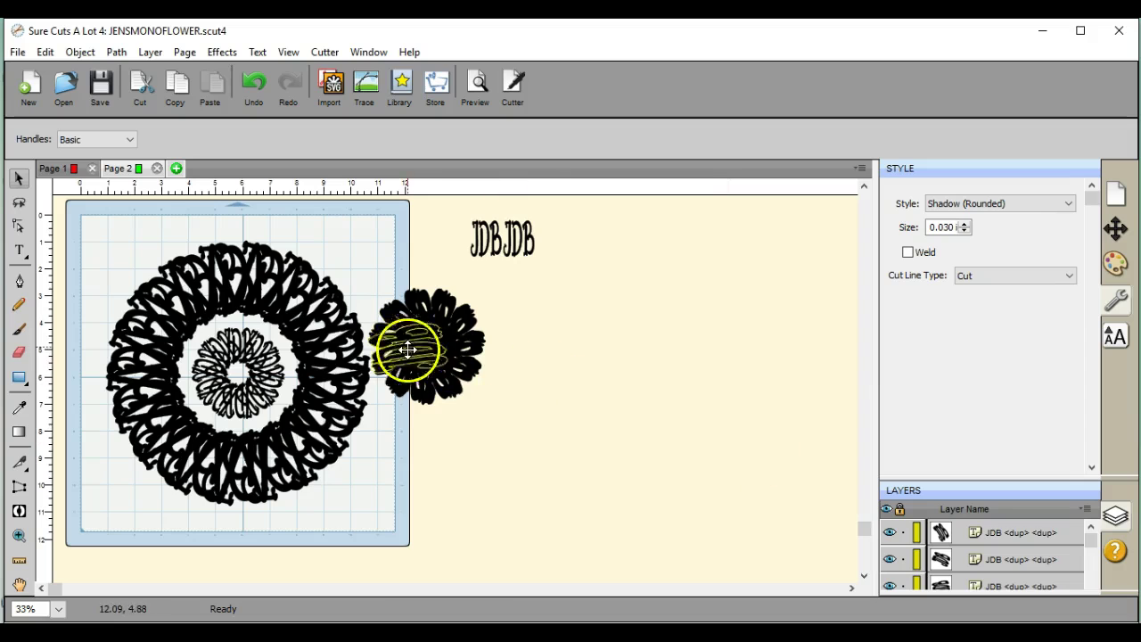
Union all rotated copies of the shadowed monogram flower into one shape.
left_click_drag(361, 256, 502, 428)
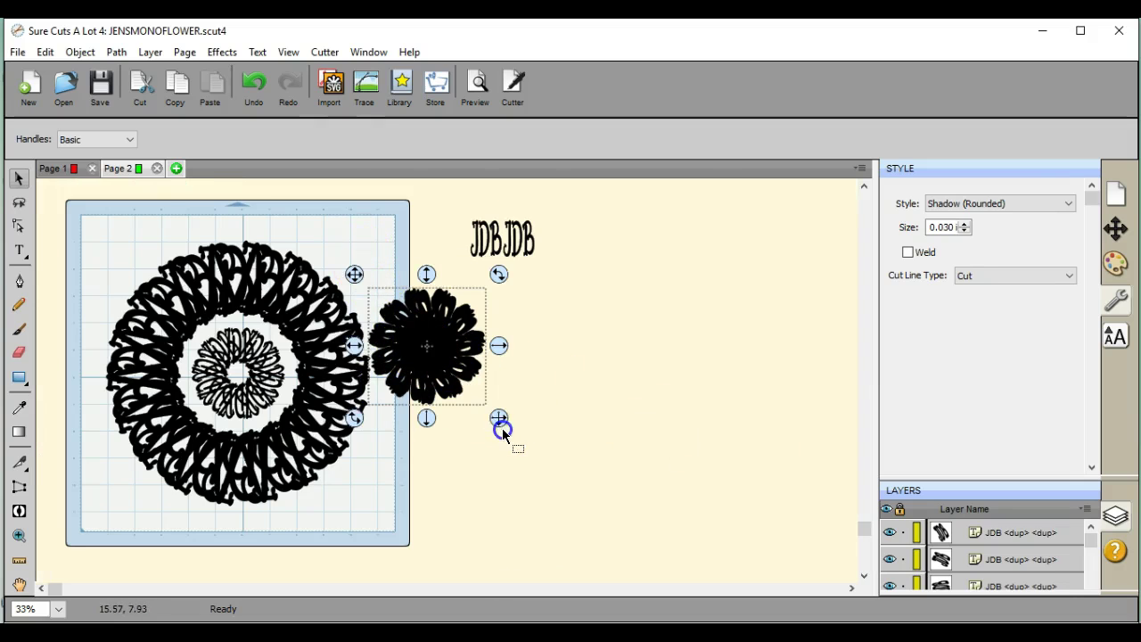
left_click(116, 52)
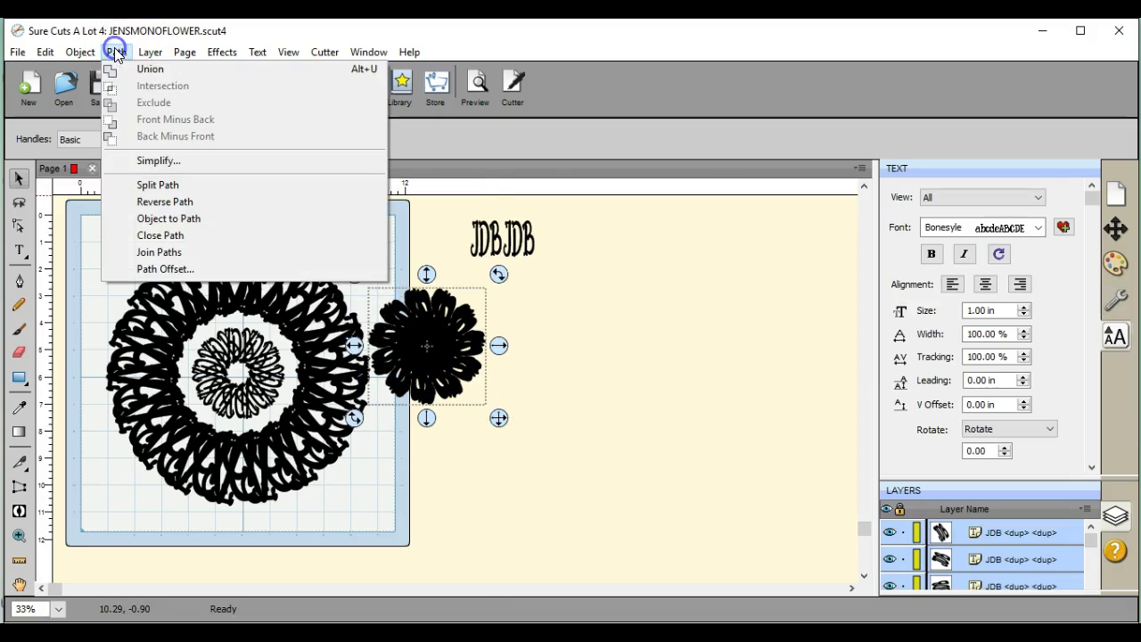
left_click(150, 65)
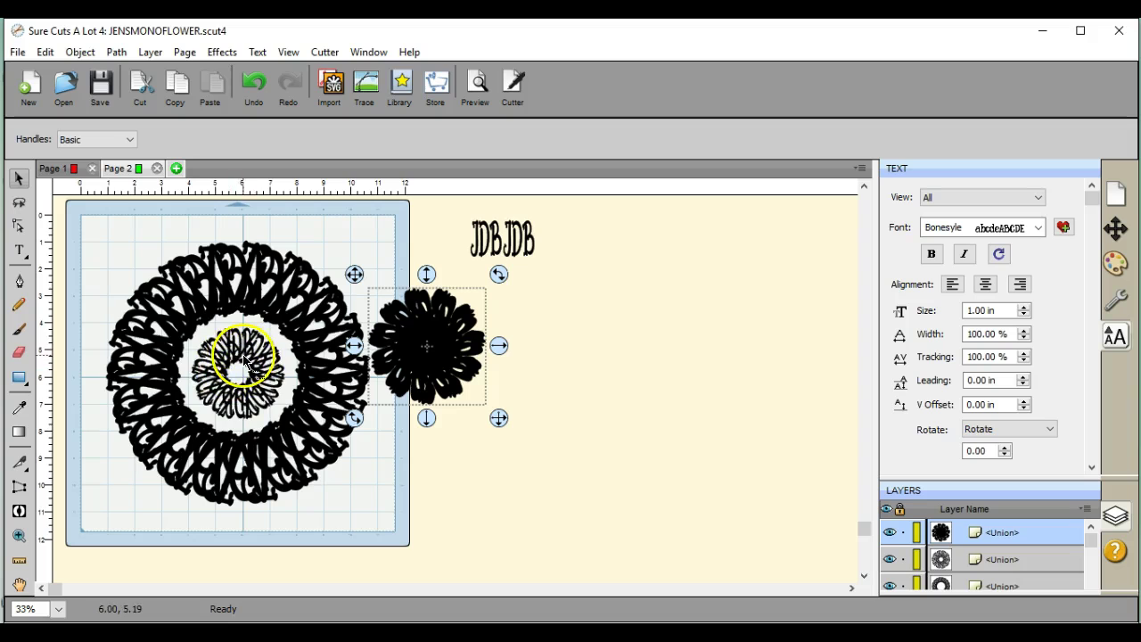
Stack the small monogram flower on the shadow flower and center both horizontally and vertically on the page.
left_click(272, 356)
left_click_drag(273, 356, 446, 332)
left_click_drag(353, 239, 506, 467)
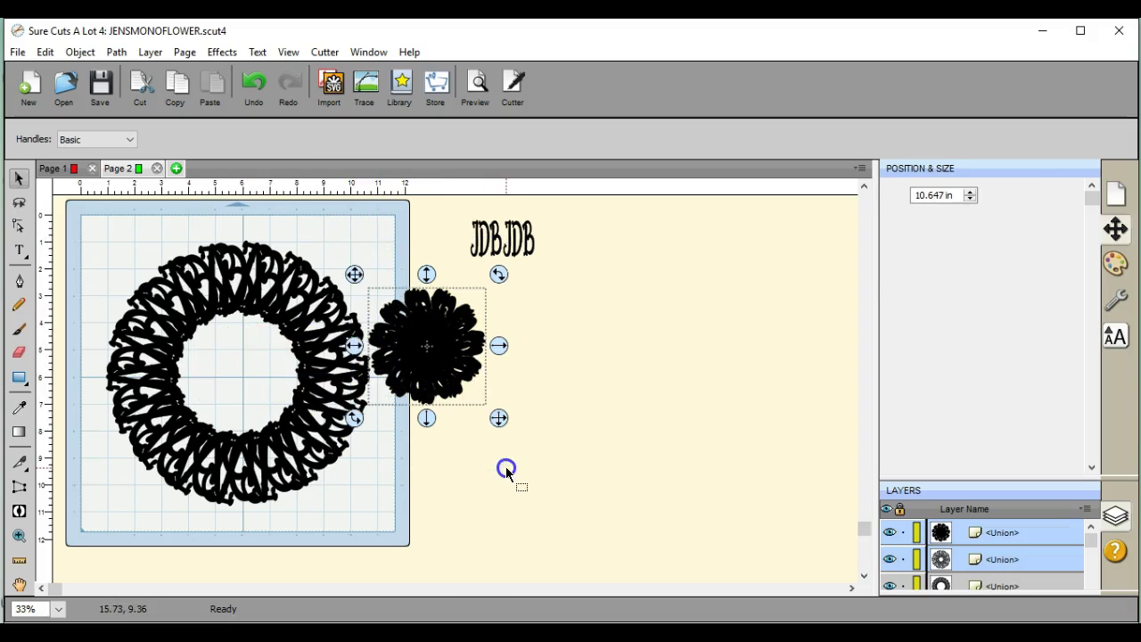
left_click(968, 269)
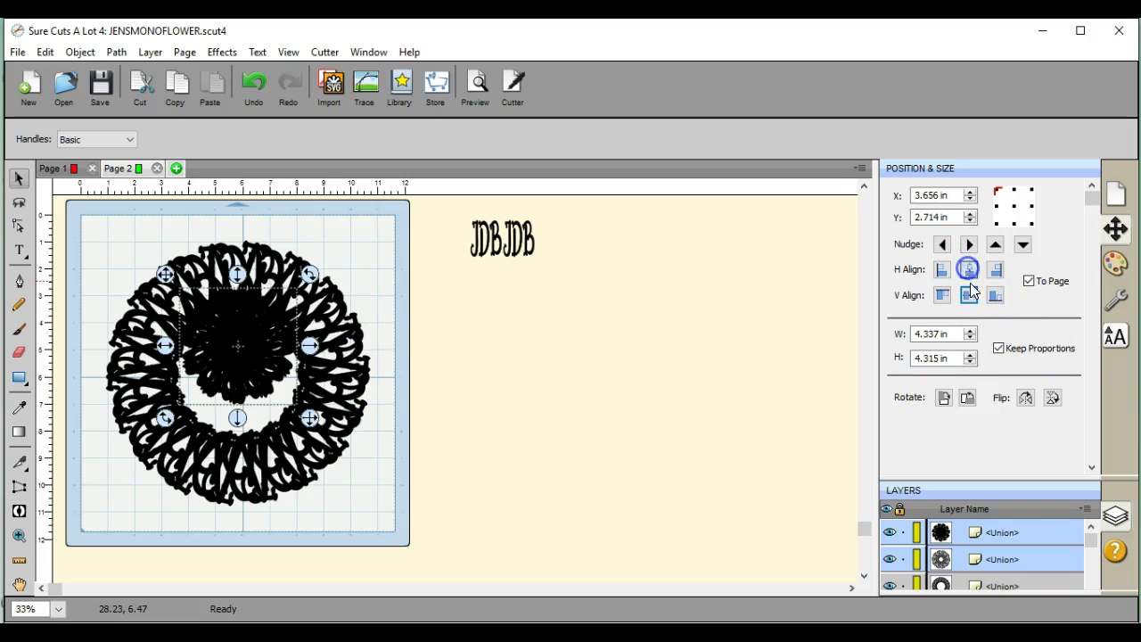
left_click(970, 293)
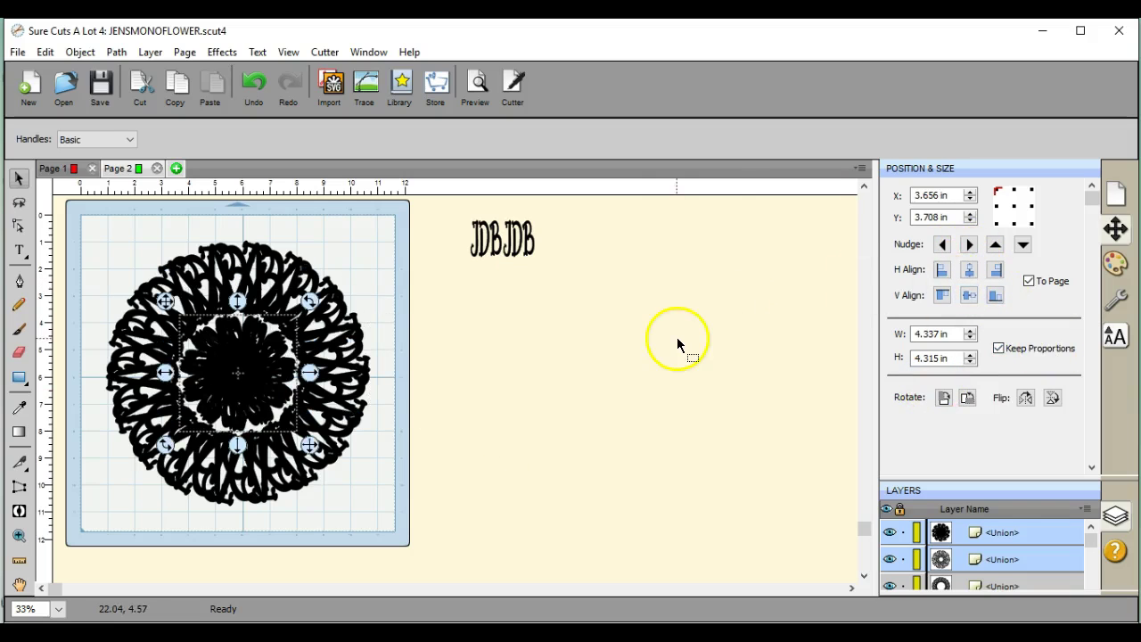
Combine the stacked small flower and shadow flower with the Exclude path operation and deselect the result.
left_click(116, 52)
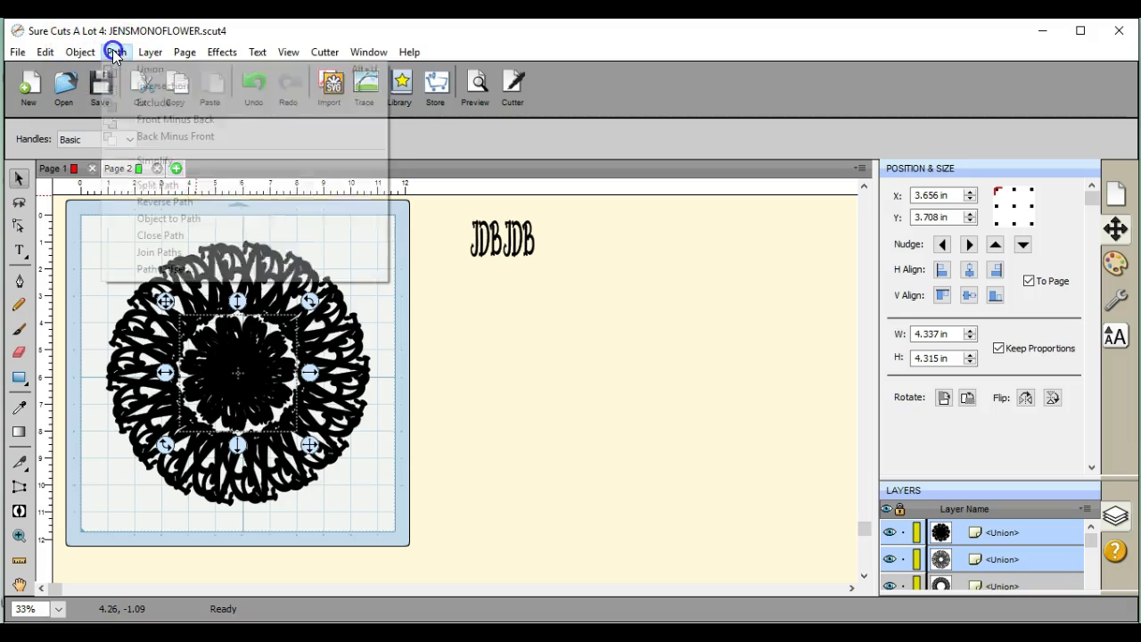
left_click(138, 105)
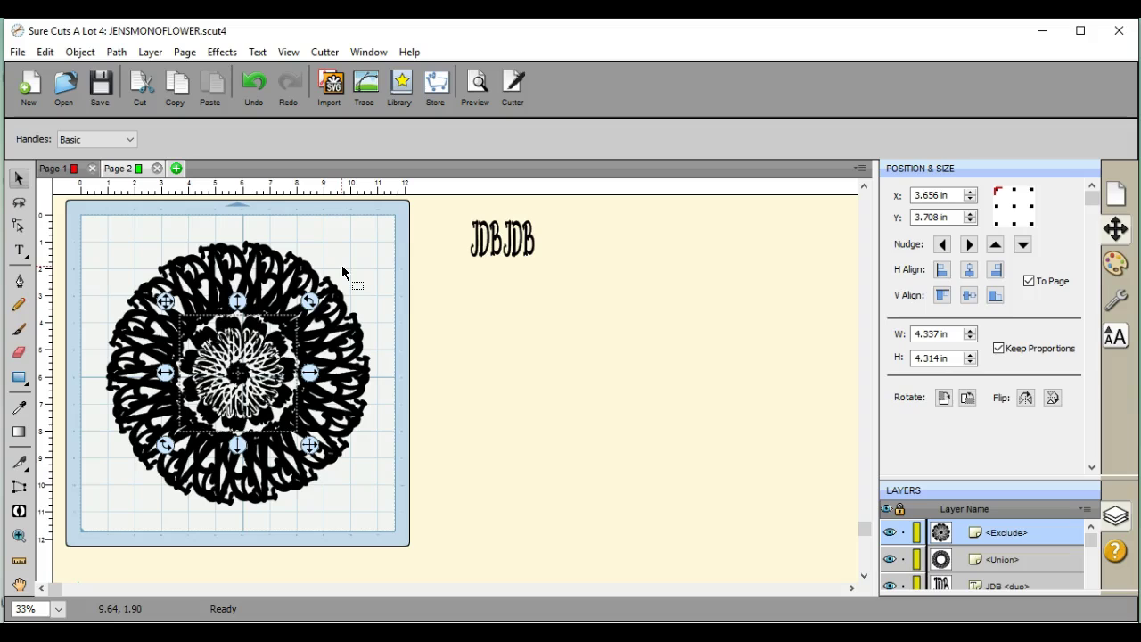
left_click(399, 286)
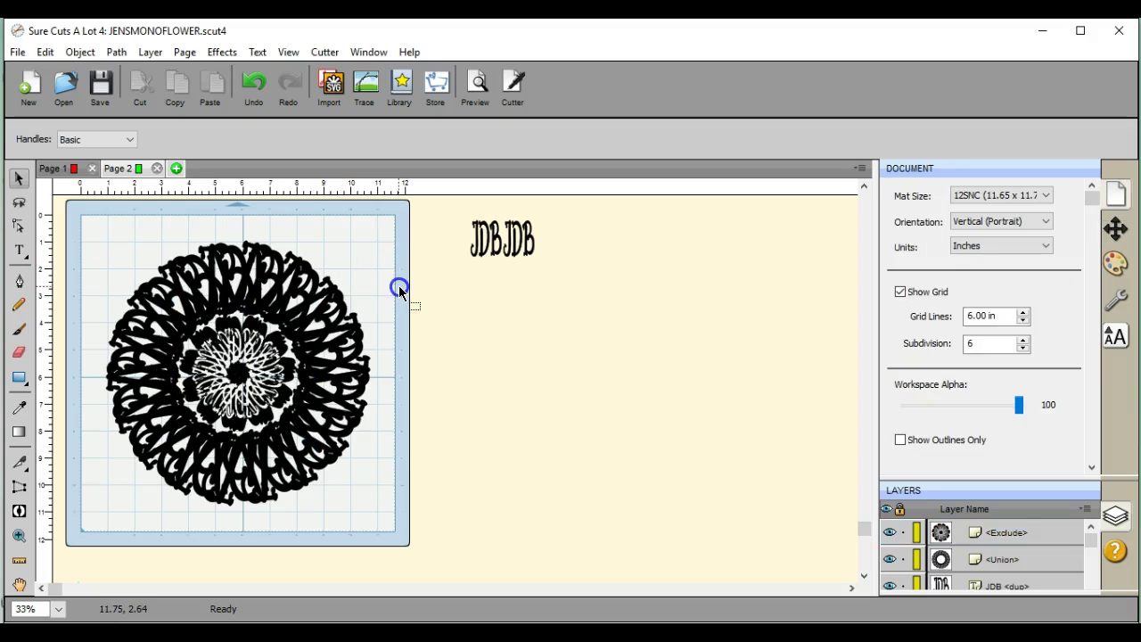
Try placing one small JDB monogram in the mat's upper-right corner and move it back off the mat.
left_click(491, 235)
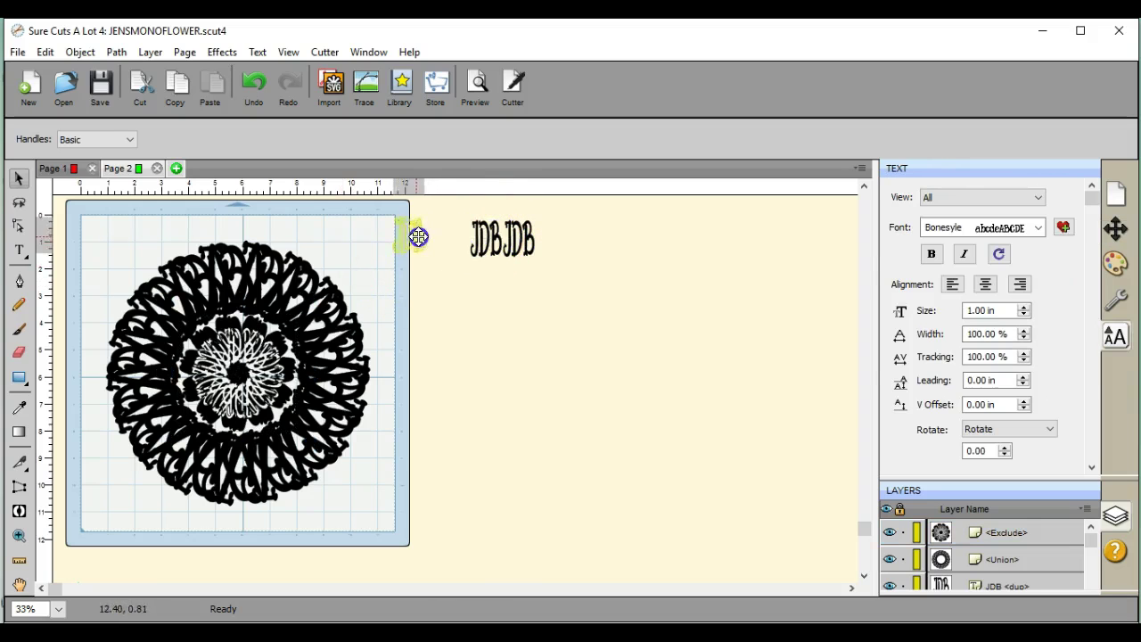
left_click_drag(418, 236, 376, 235)
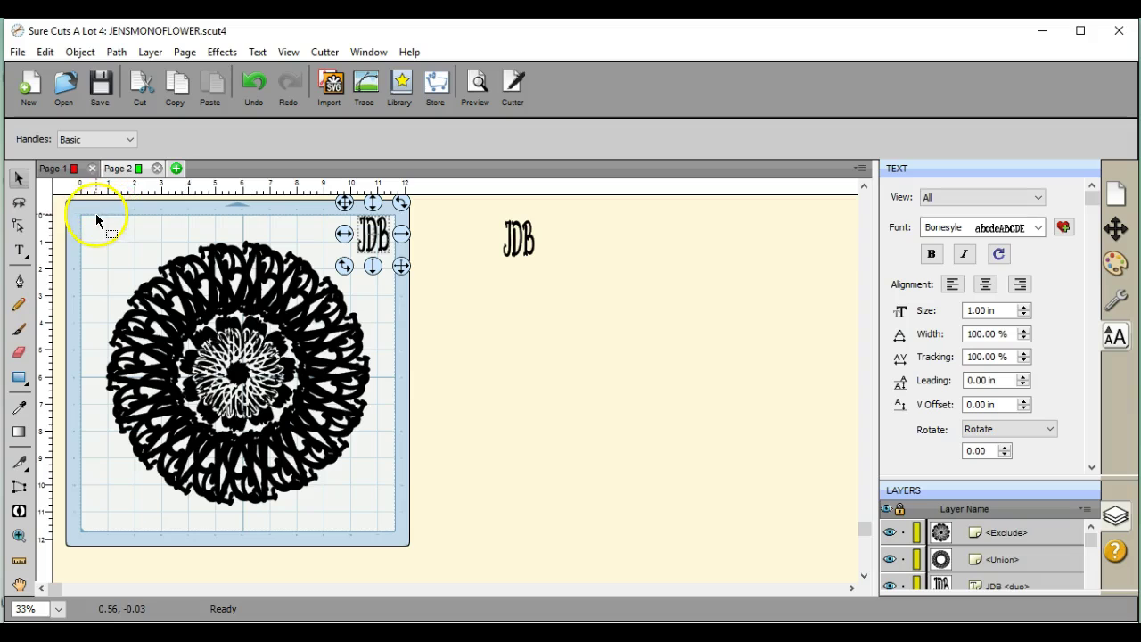
left_click_drag(345, 202, 390, 198)
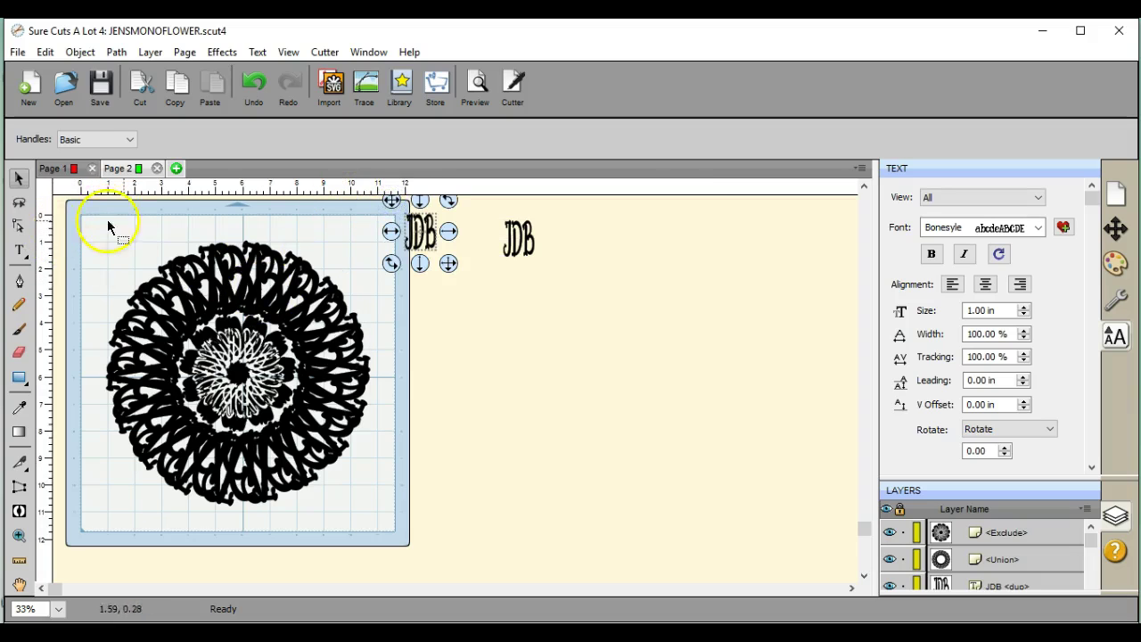
Set the cut line type of the whole flower design on the mat to Draw (Pen).
left_click_drag(96, 221, 385, 532)
left_click(1109, 308)
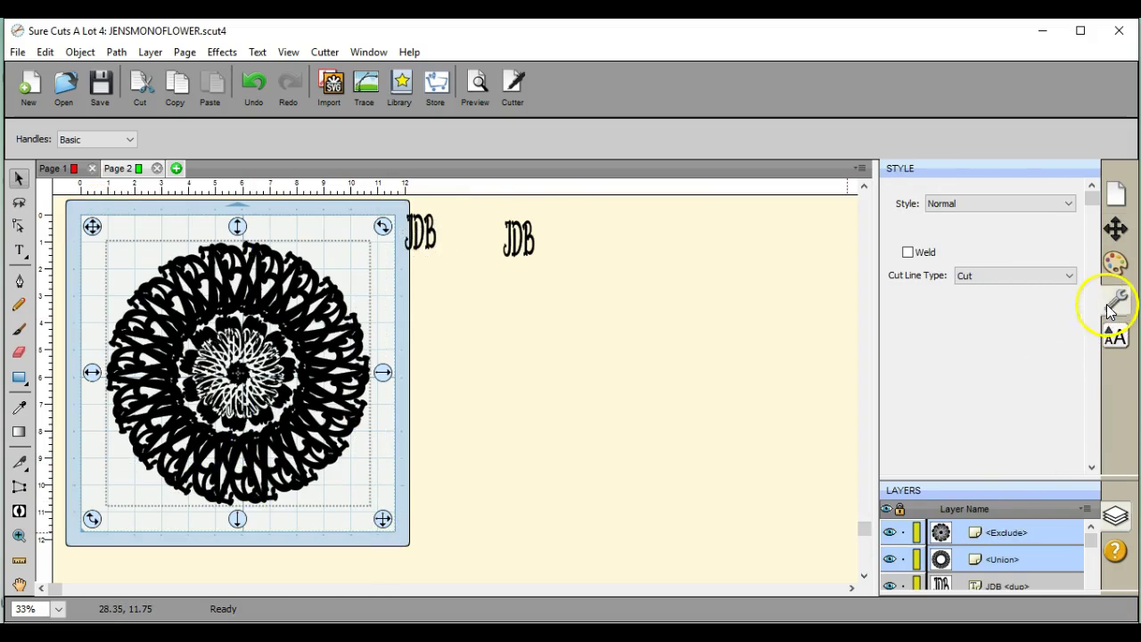
left_click(1070, 276)
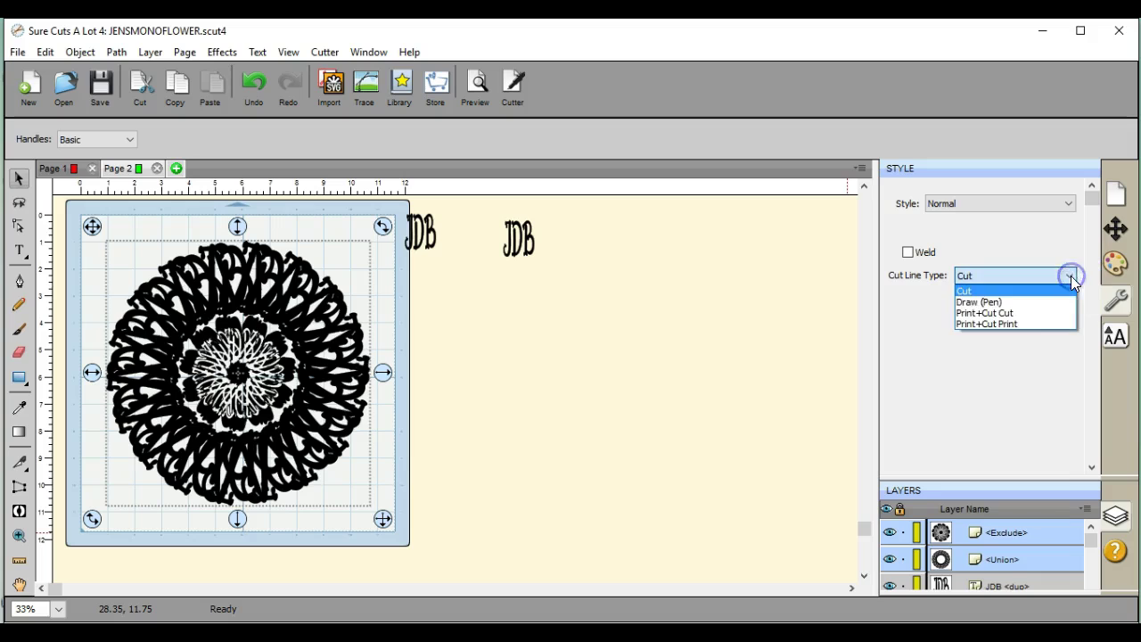
left_click(1062, 304)
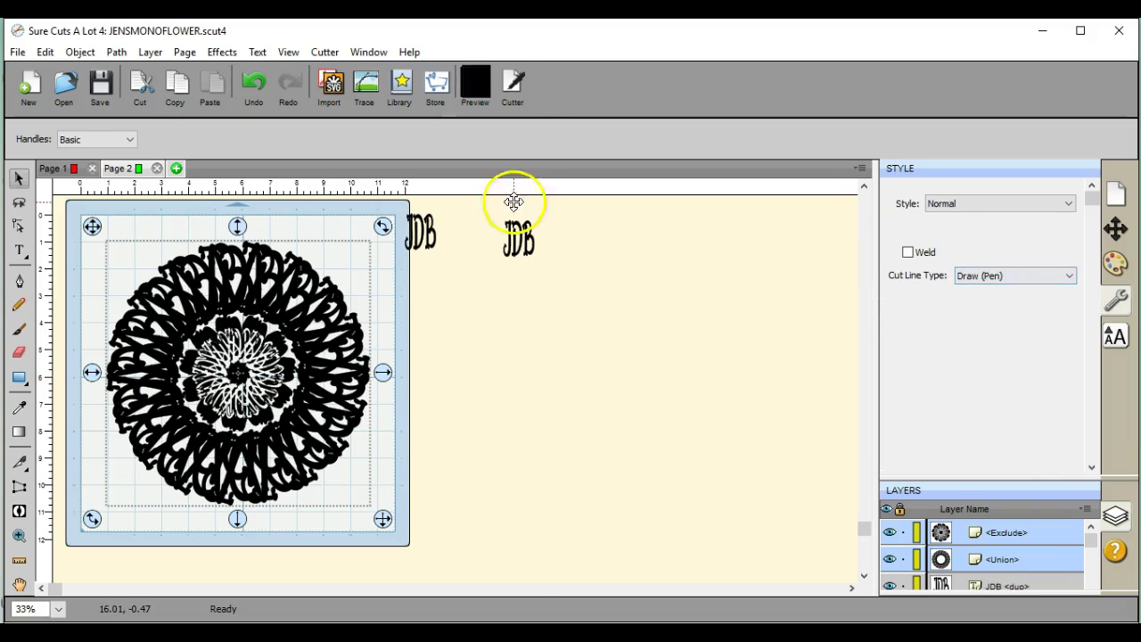
Preview the flower design with cut lines hidden and draw lines shown, and close the preview options.
left_click(475, 85)
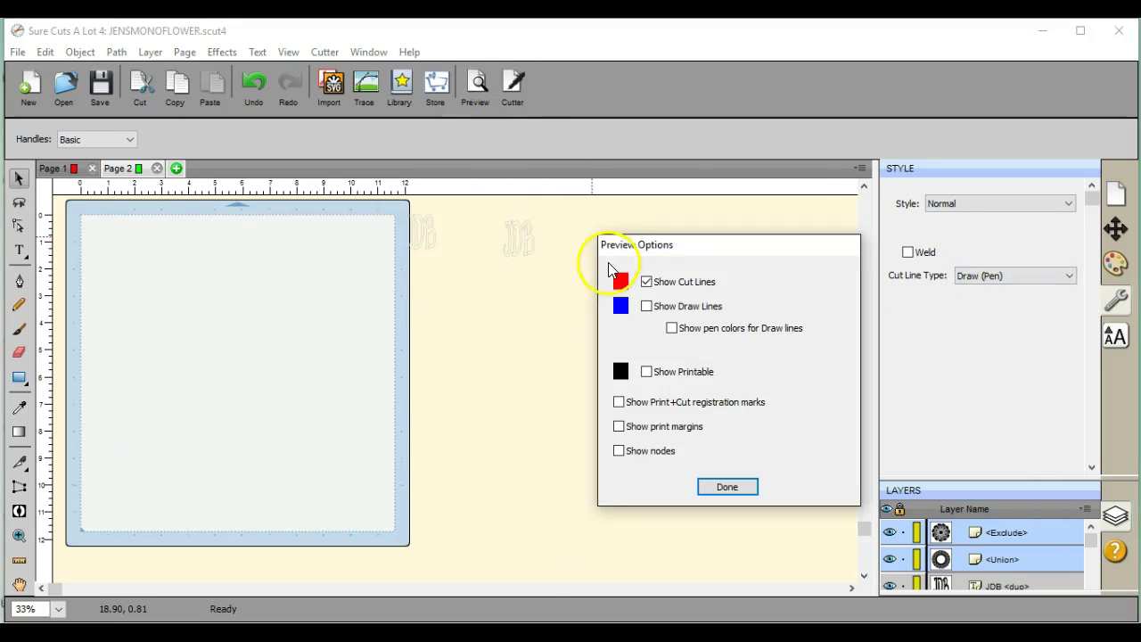
left_click(647, 283)
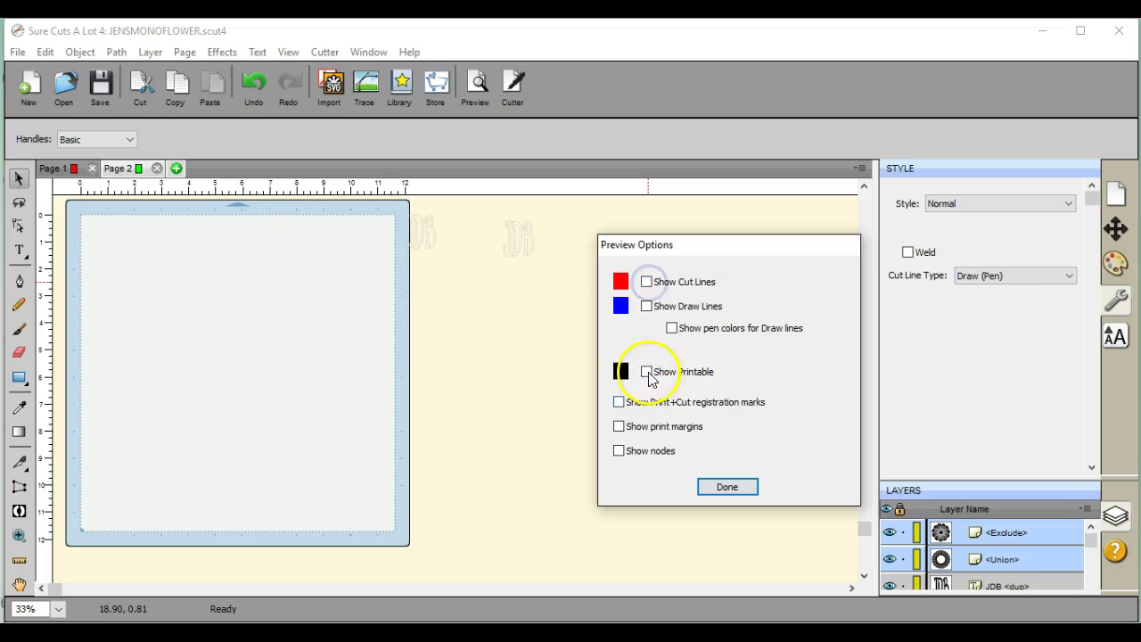
left_click(648, 307)
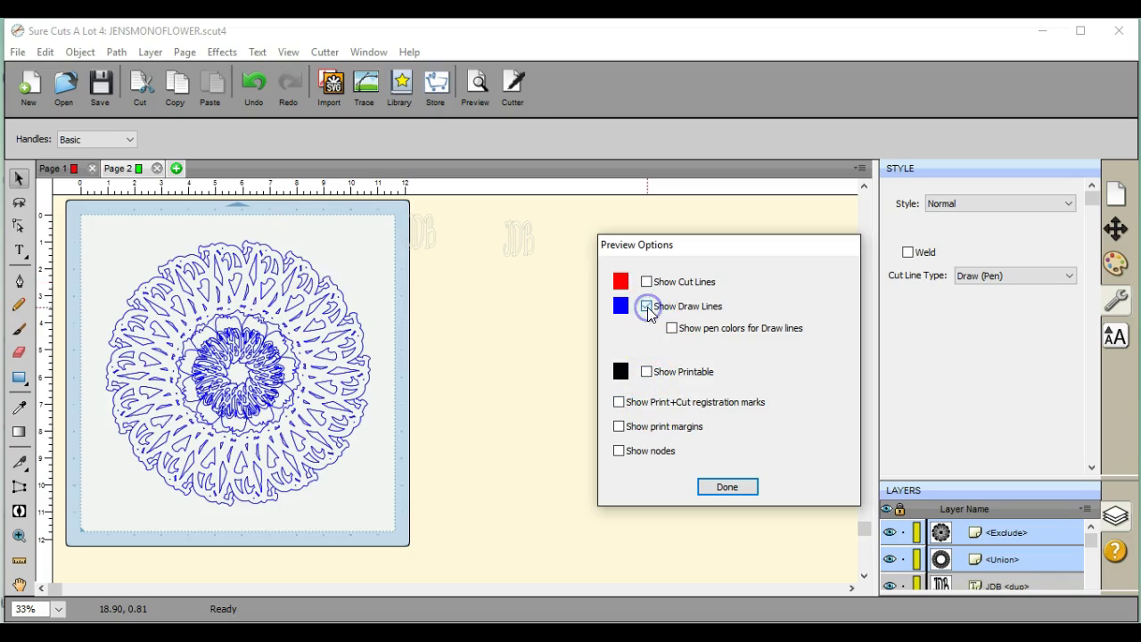
left_click(724, 487)
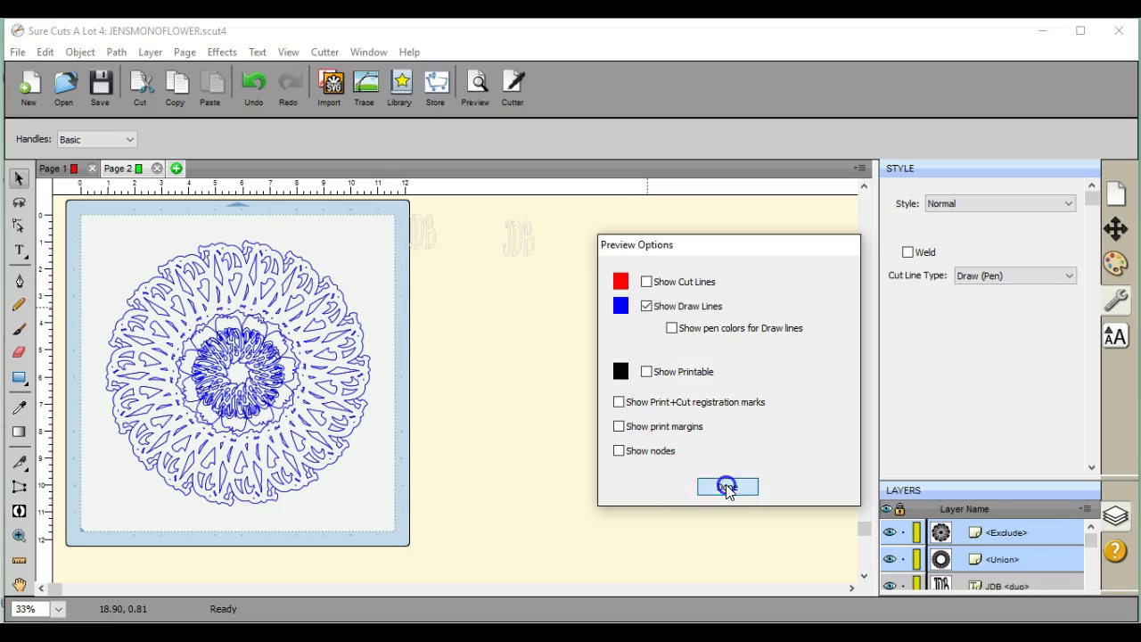